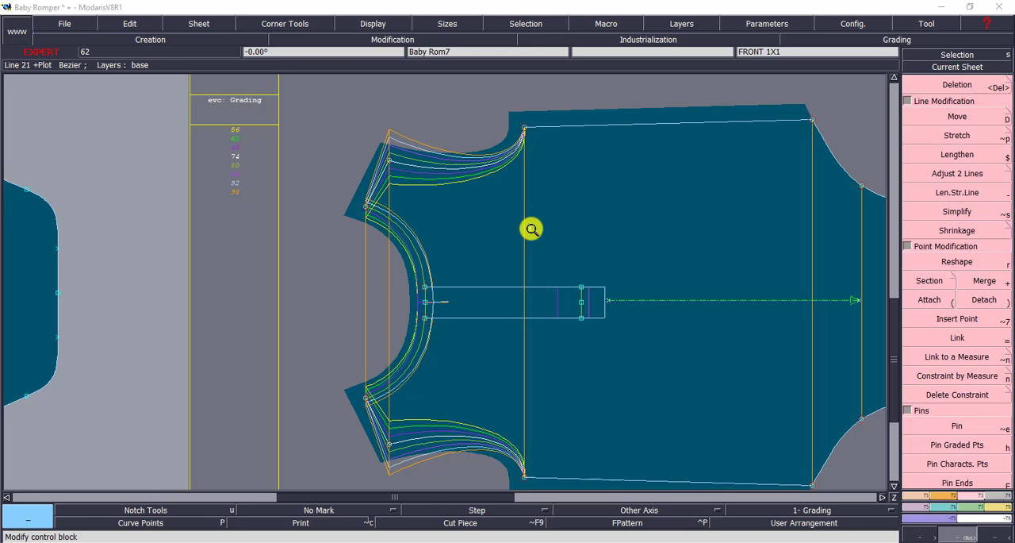
# - Frame the upper armhole area of the FRONT 1X1 sheet and activate the Bezier line tool
pyautogui.click(959, 68)
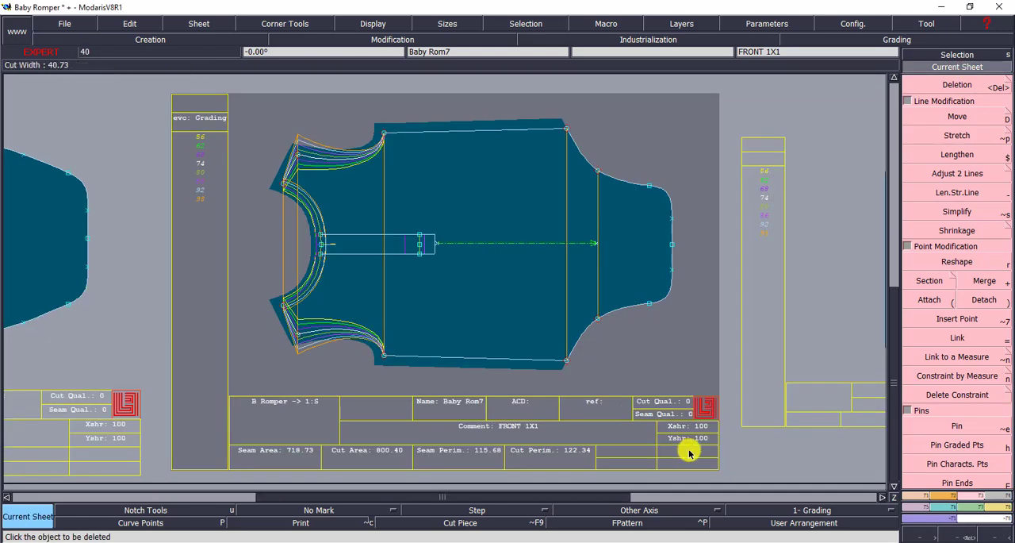
pyautogui.click(962, 535)
pyautogui.moveTo(439, 294); pyautogui.dragTo(540, 317)
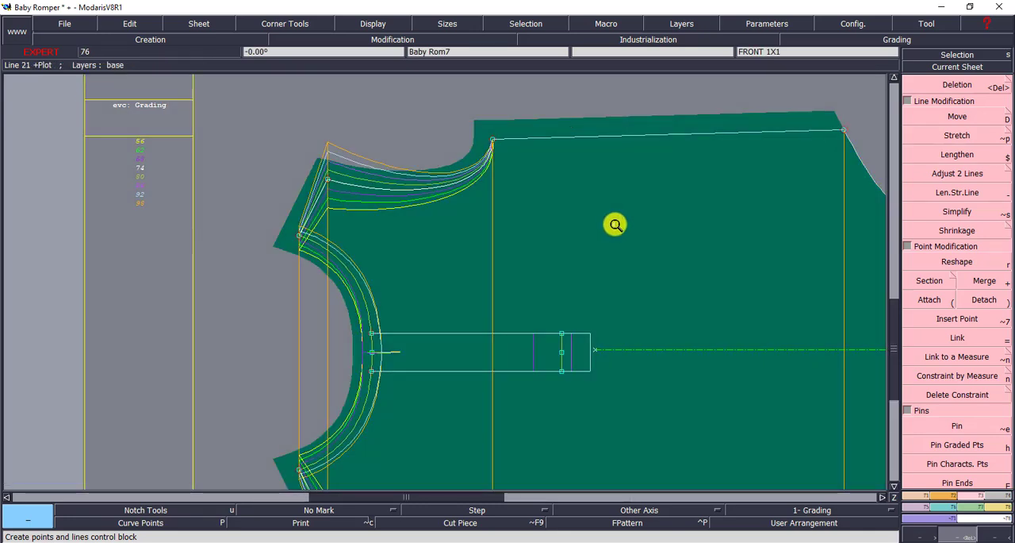
pyautogui.click(921, 498)
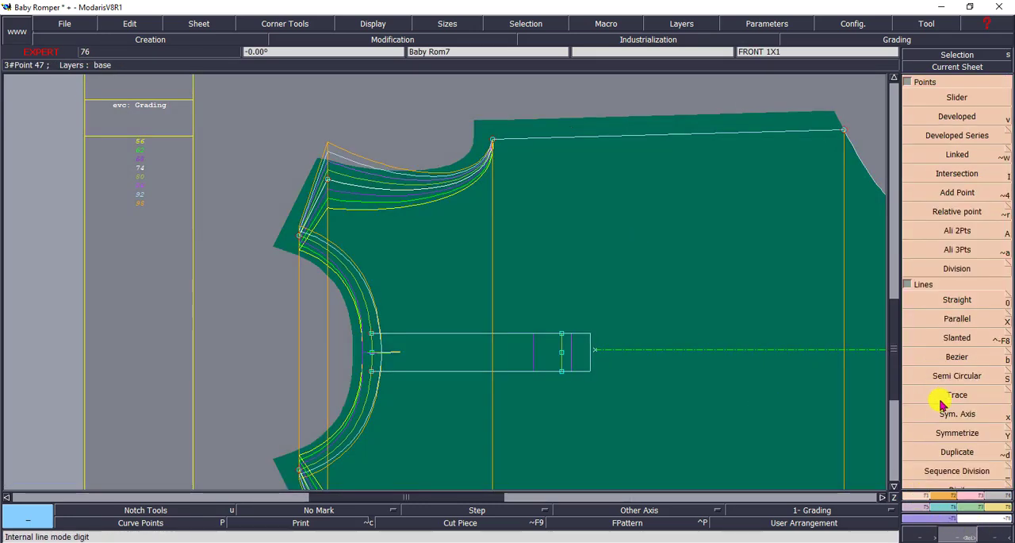
pyautogui.click(956, 356)
pyautogui.click(411, 88)
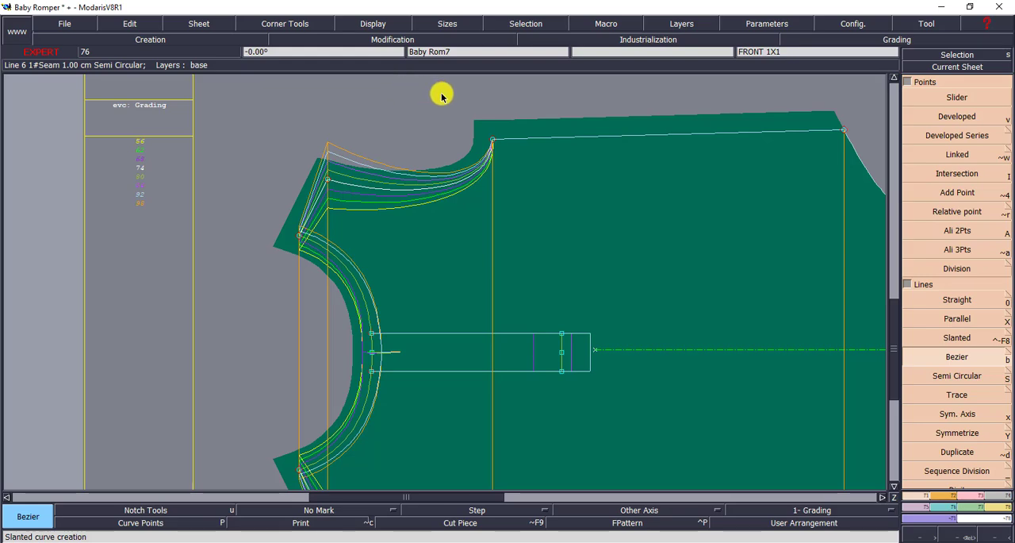
pyautogui.click(582, 95)
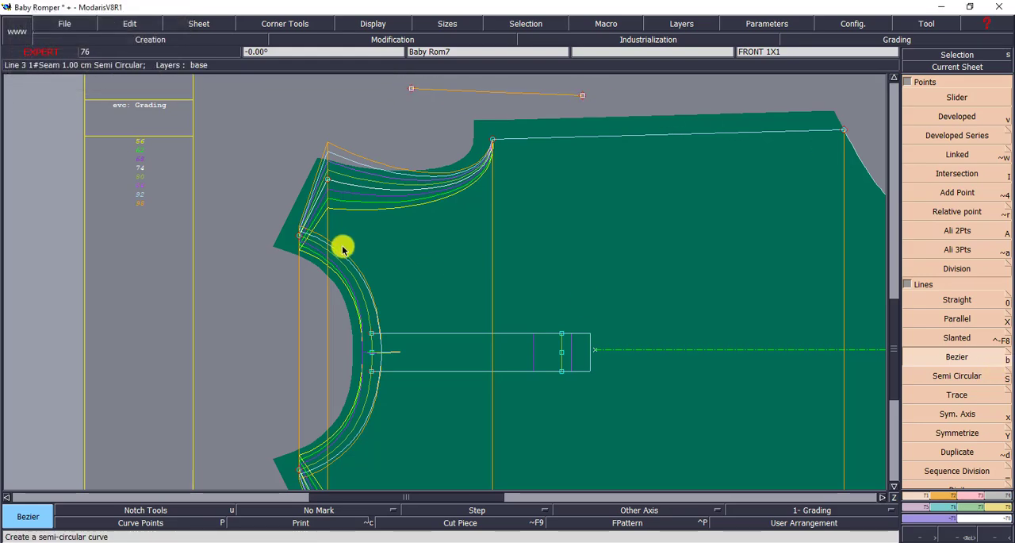
pyautogui.press('super')
pyautogui.click(623, 117)
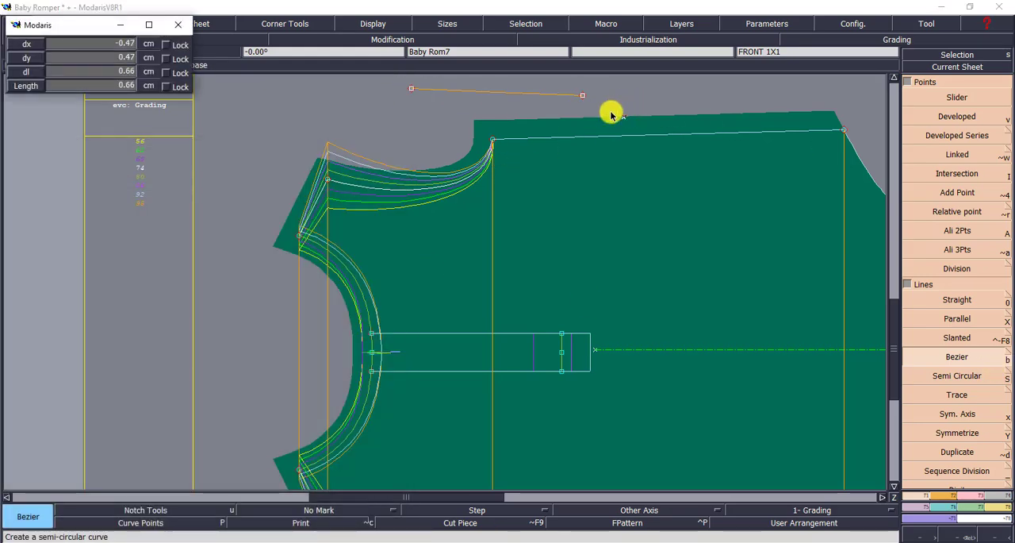
pyautogui.click(675, 110)
pyautogui.hotkey('ctrl', 'z')
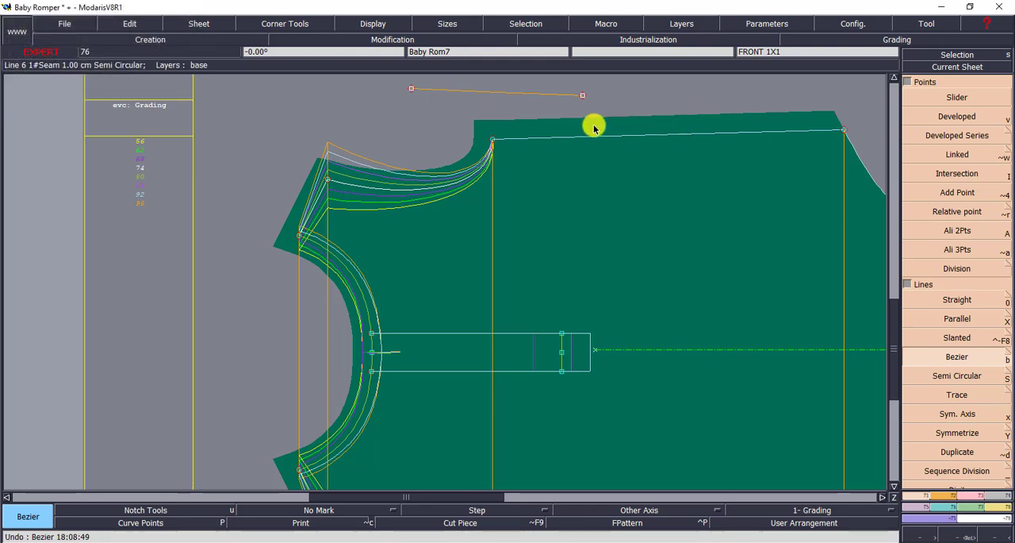
# - Draw a horizontal Bezier reference line above the front armhole and report the outer shoulder point's Y grading to its neck-side end
pyautogui.click(456, 81)
pyautogui.click(635, 81)
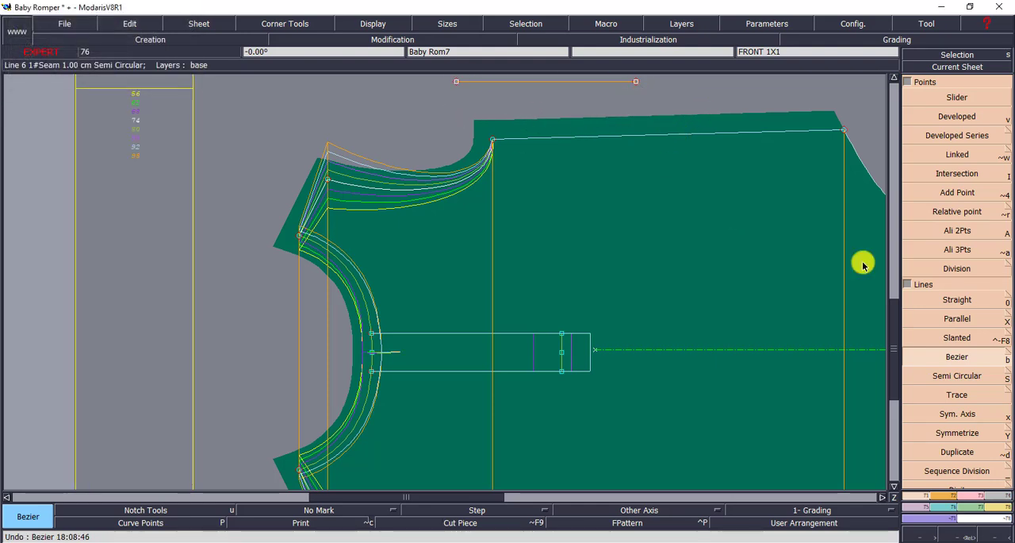
pyautogui.click(942, 513)
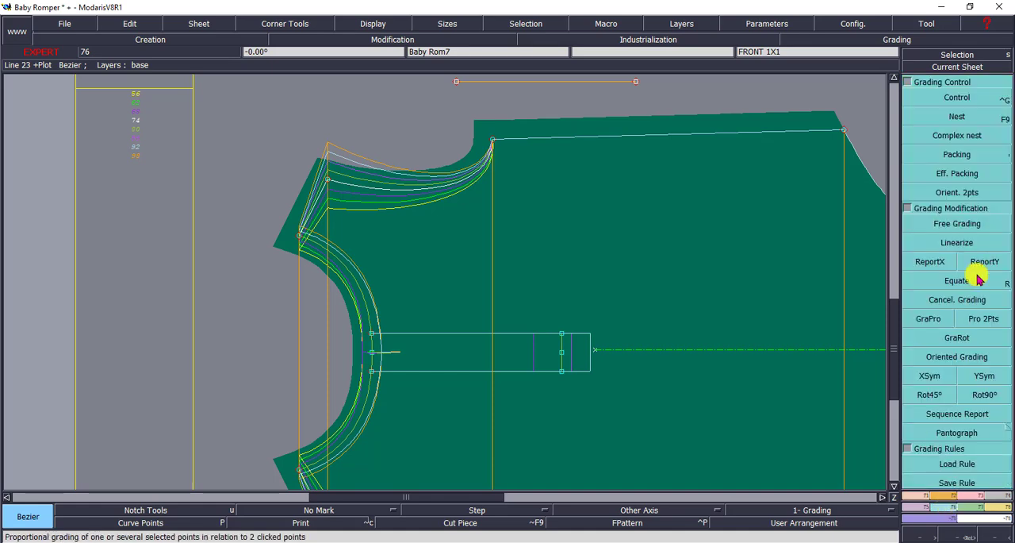
pyautogui.click(986, 261)
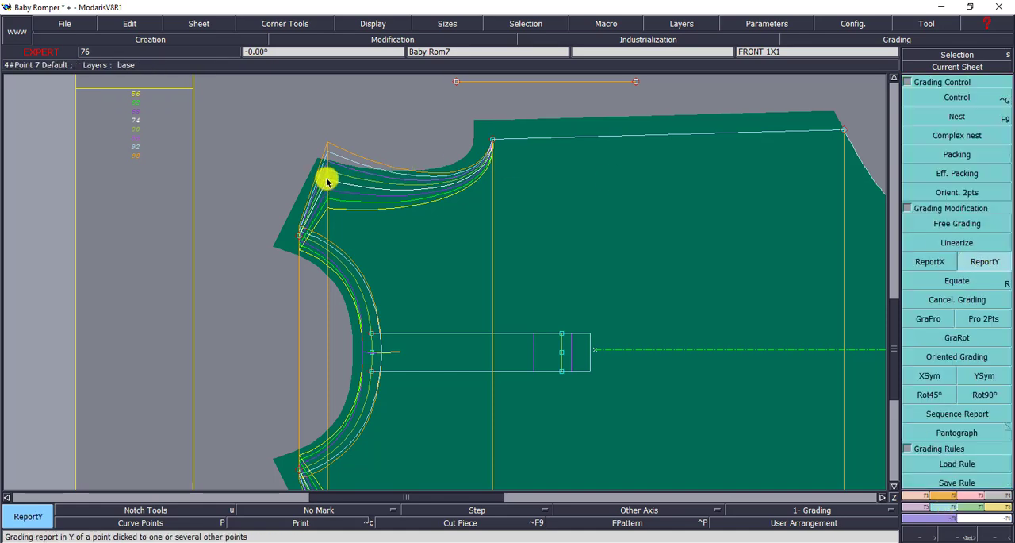
pyautogui.click(326, 181)
pyautogui.click(456, 82)
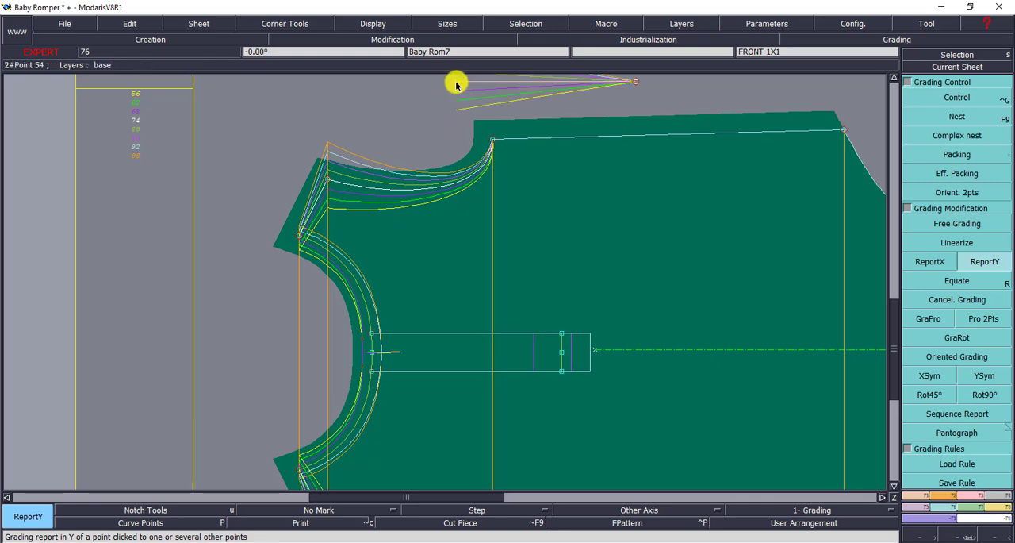
# - Rotate the front sheet by two points, the neck point and the outer shoulder point, to level the upper shoulder seam
pyautogui.click(1001, 67)
pyautogui.click(595, 174)
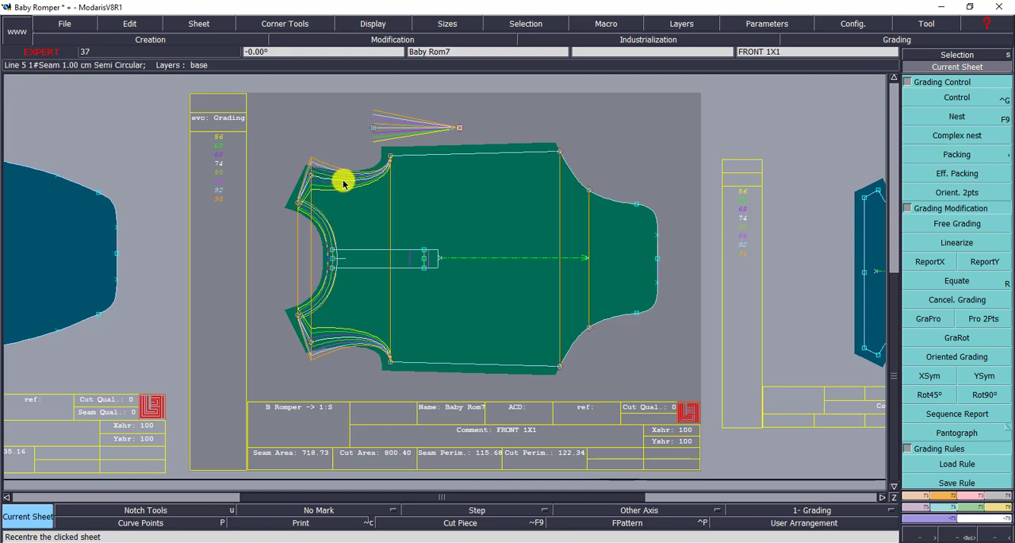
pyautogui.click(957, 536)
pyautogui.moveTo(175, 113); pyautogui.dragTo(462, 255)
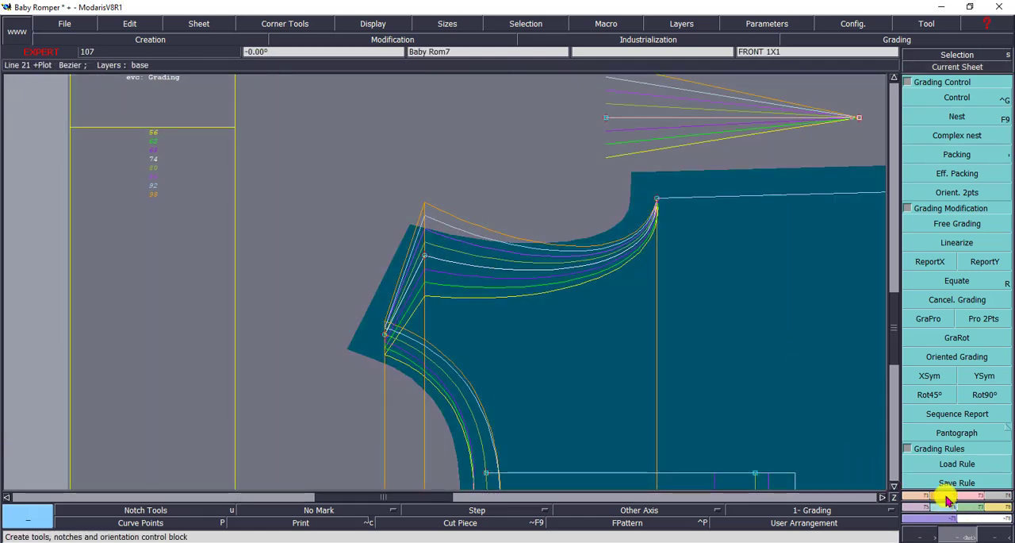
pyautogui.click(947, 497)
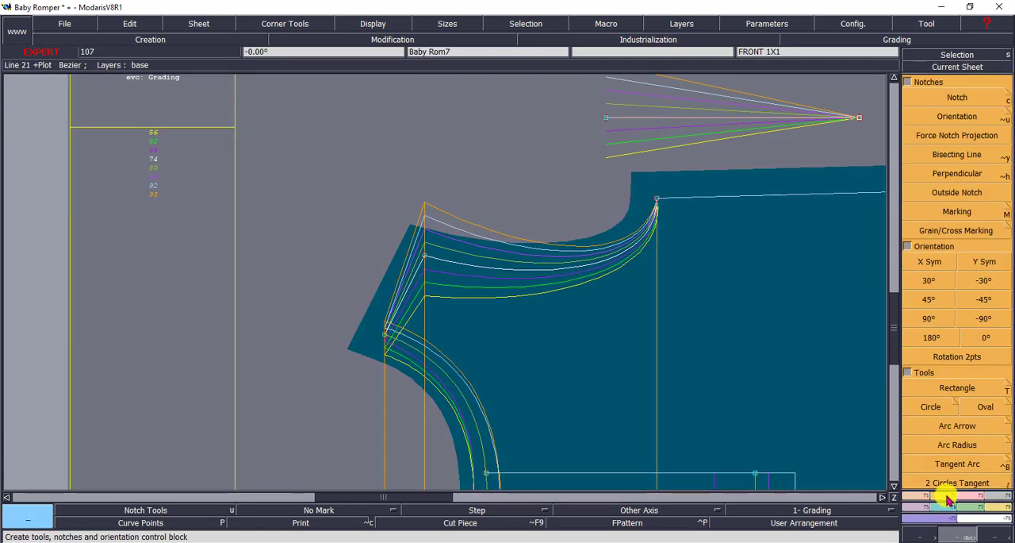
pyautogui.click(965, 359)
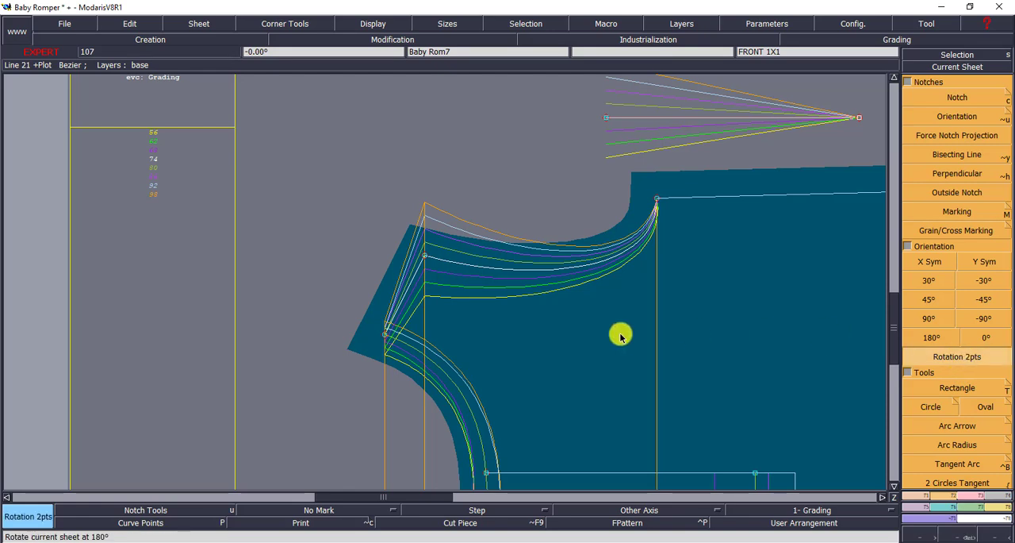
pyautogui.click(385, 337)
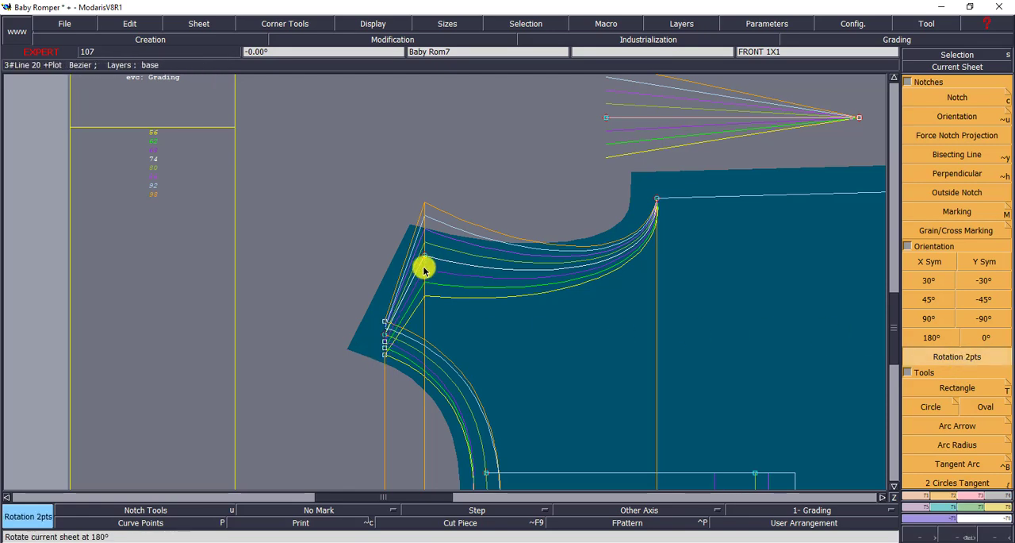
pyautogui.click(426, 255)
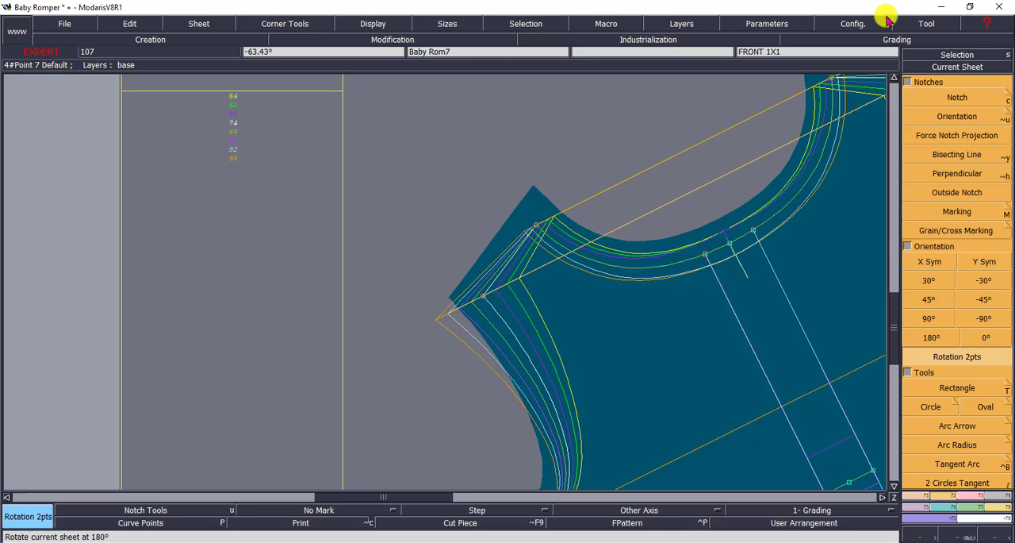
# - Set the ddy grading increments of the levelled shoulder's outer point to 0 for all sizes and close the grading table
pyautogui.click(976, 69)
pyautogui.click(809, 129)
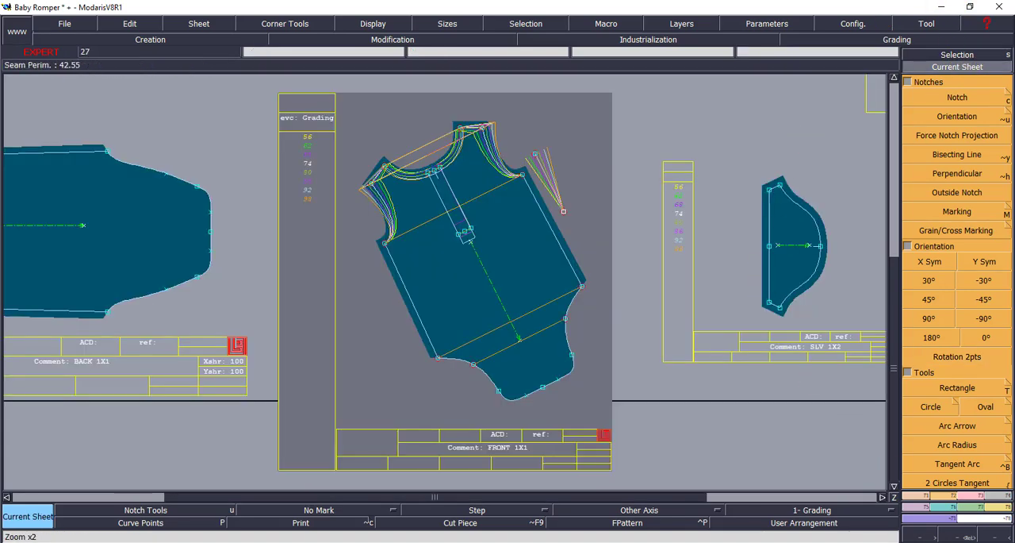
pyautogui.click(956, 536)
pyautogui.moveTo(294, 98); pyautogui.dragTo(589, 214)
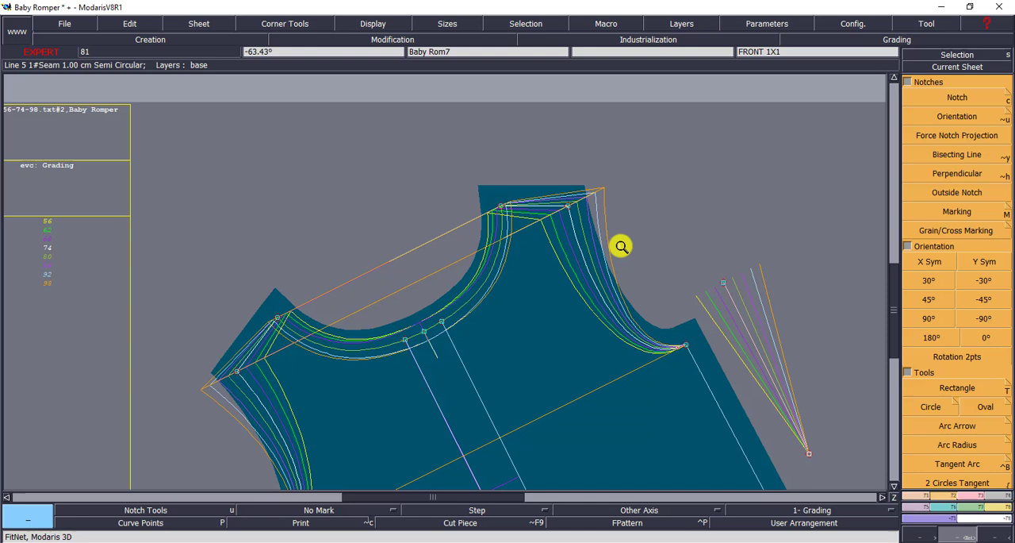
pyautogui.click(944, 507)
pyautogui.click(956, 97)
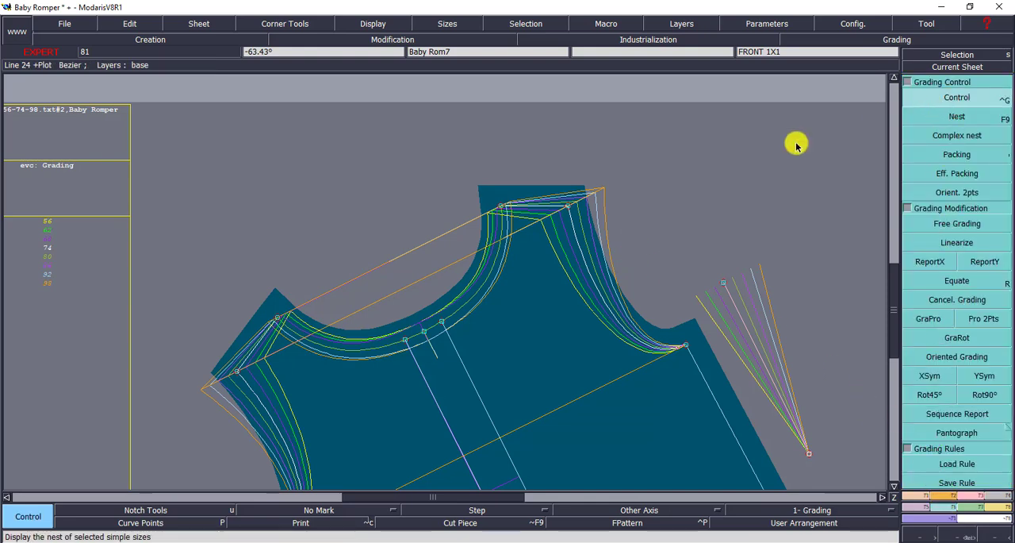
pyautogui.click(568, 209)
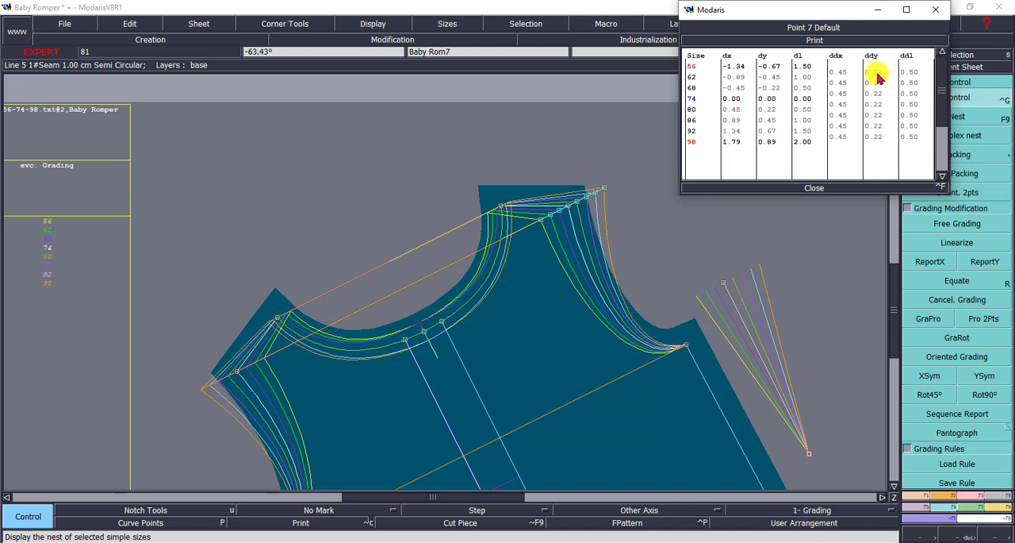
pyautogui.moveTo(877, 73); pyautogui.dragTo(877, 139)
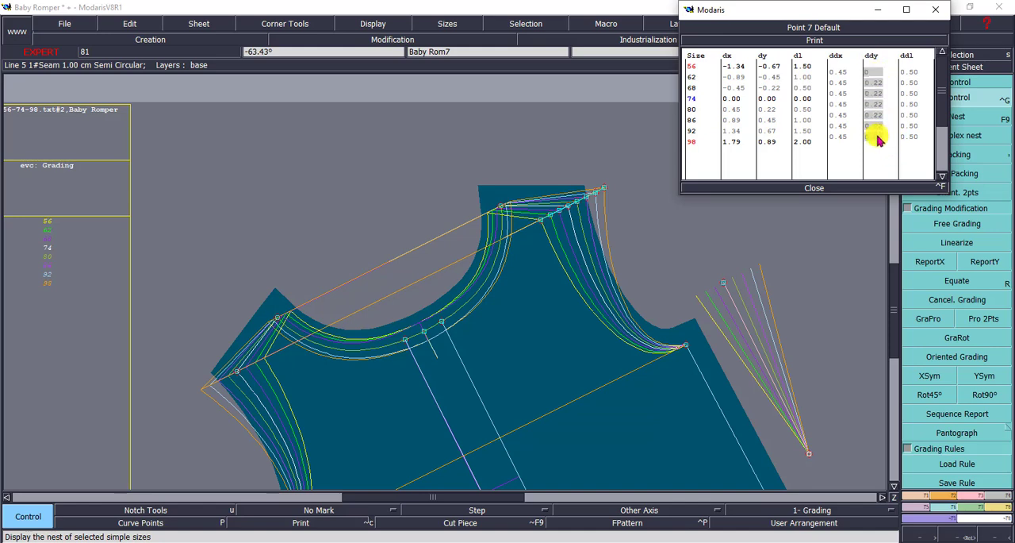
pyautogui.press('Return')
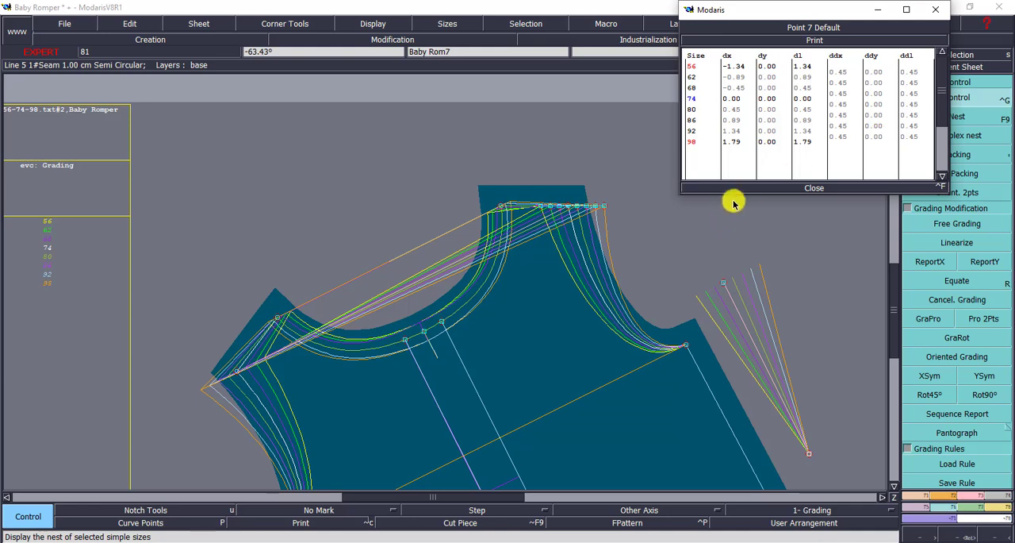
pyautogui.moveTo(795, 198); pyautogui.dragTo(795, 194)
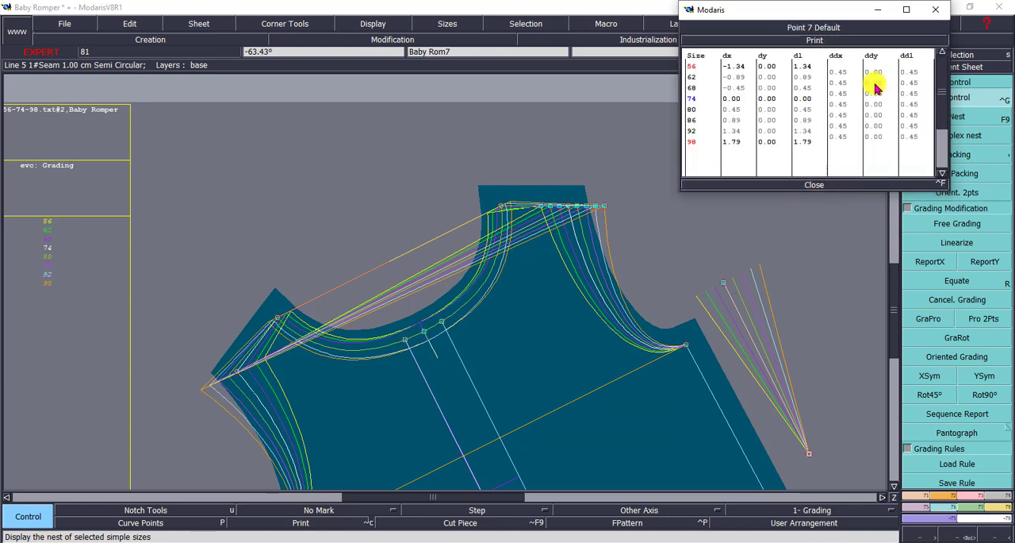
pyautogui.click(811, 186)
# - Rotate the front sheet back to horizontal using the two base-size ends of the Bezier reference line
pyautogui.click(958, 67)
pyautogui.click(547, 222)
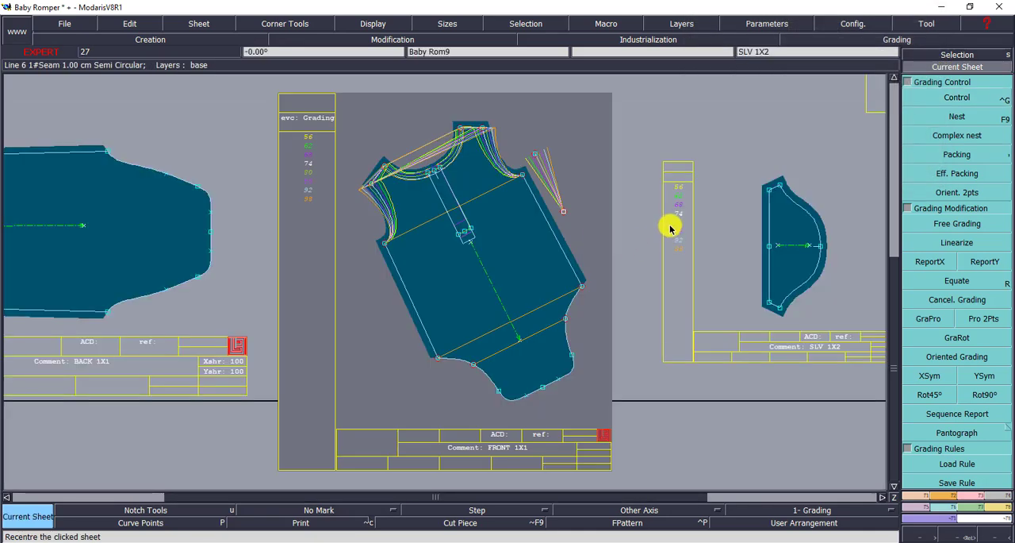
pyautogui.click(937, 485)
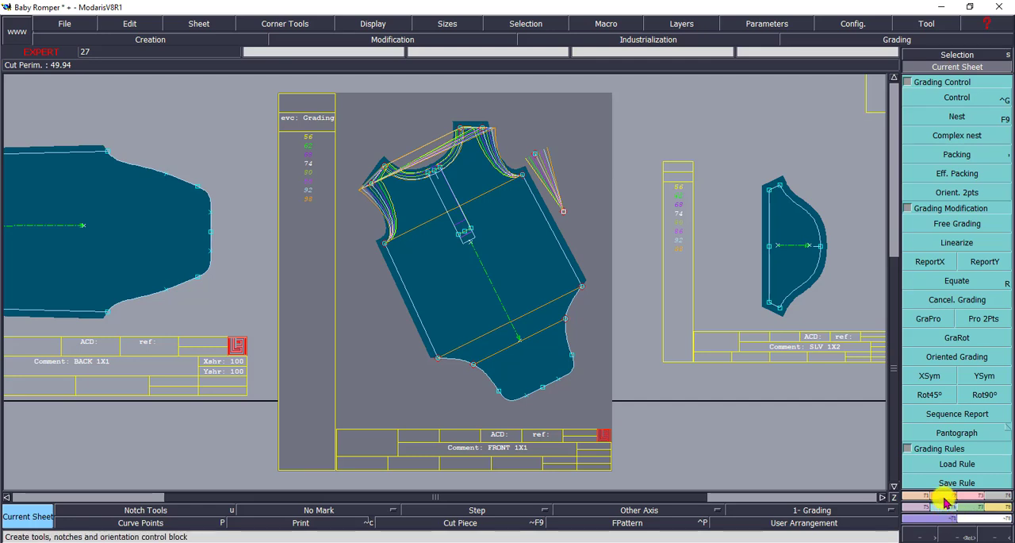
pyautogui.click(944, 499)
pyautogui.click(958, 357)
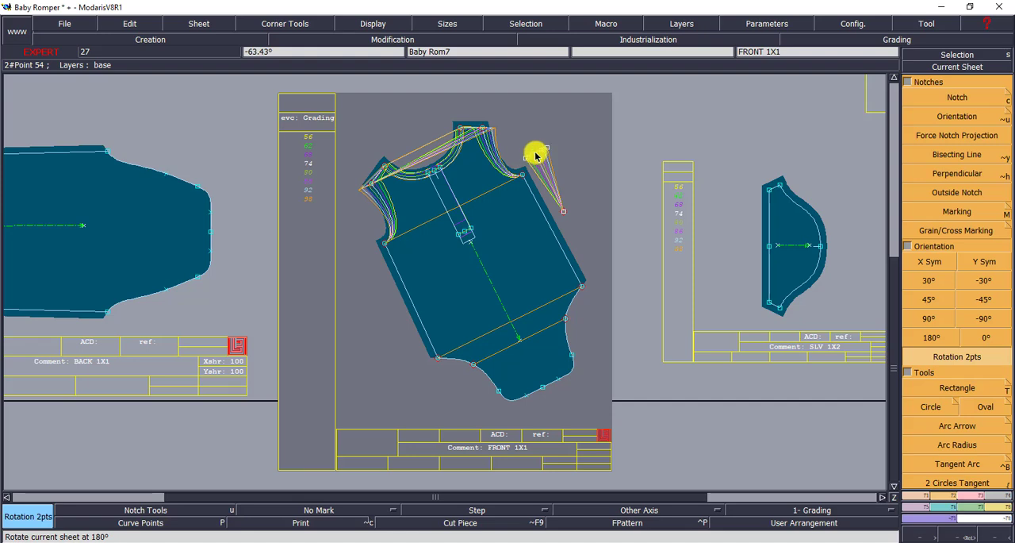
pyautogui.click(563, 212)
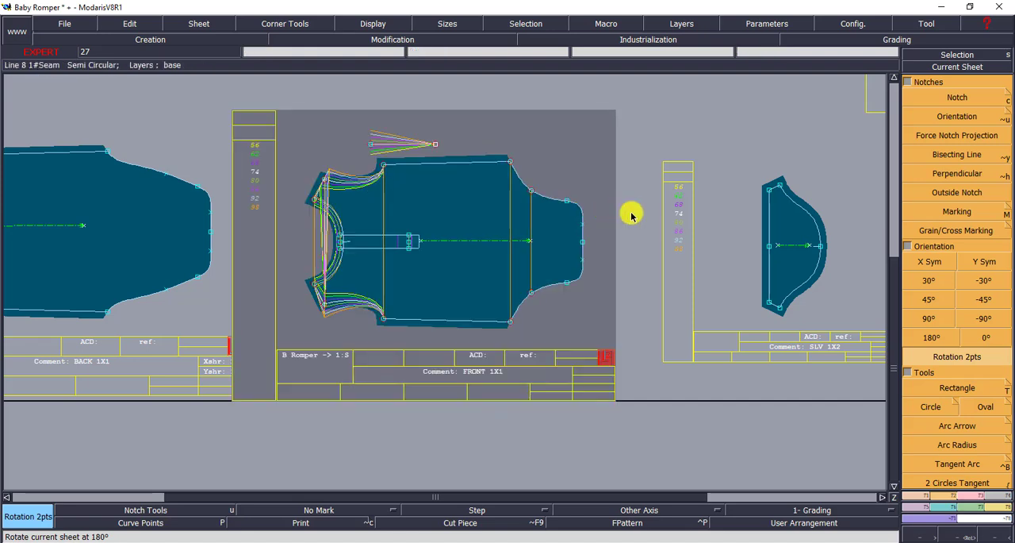
# - Examine the grading values of the upper outer shoulder point and compare them with the reference line's graded end
pyautogui.click(973, 68)
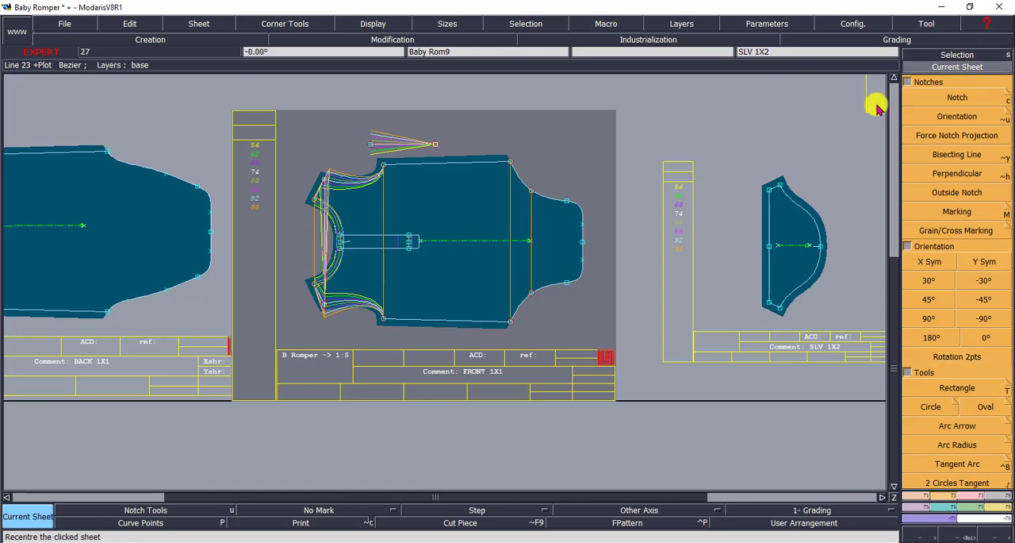
pyautogui.click(407, 222)
pyautogui.click(962, 535)
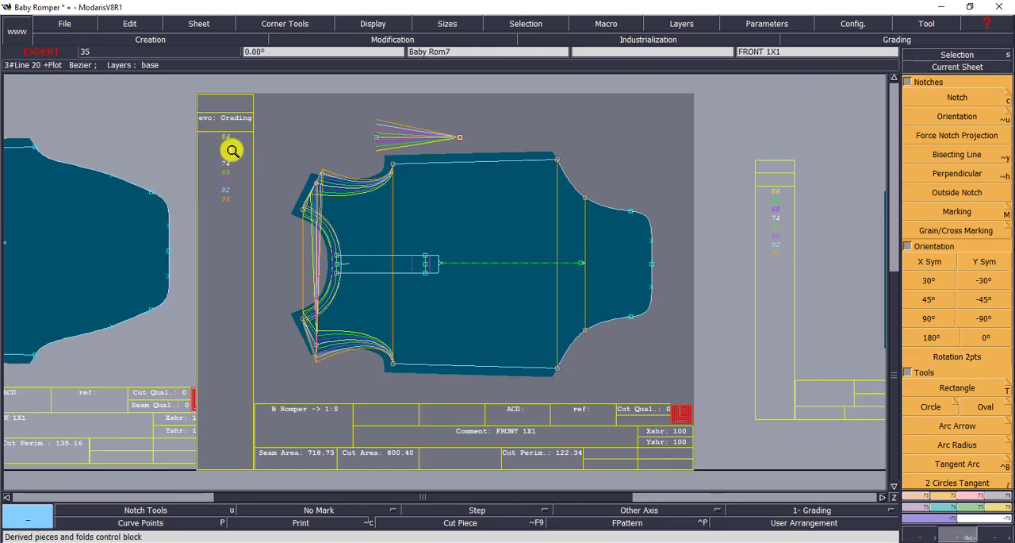
pyautogui.moveTo(197, 81); pyautogui.dragTo(623, 385)
pyautogui.click(516, 251)
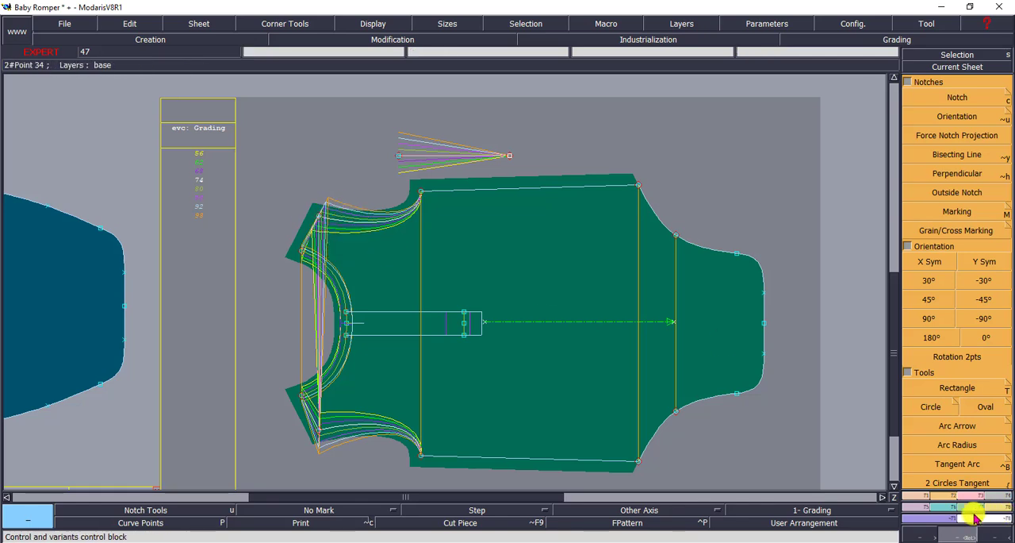
pyautogui.click(941, 514)
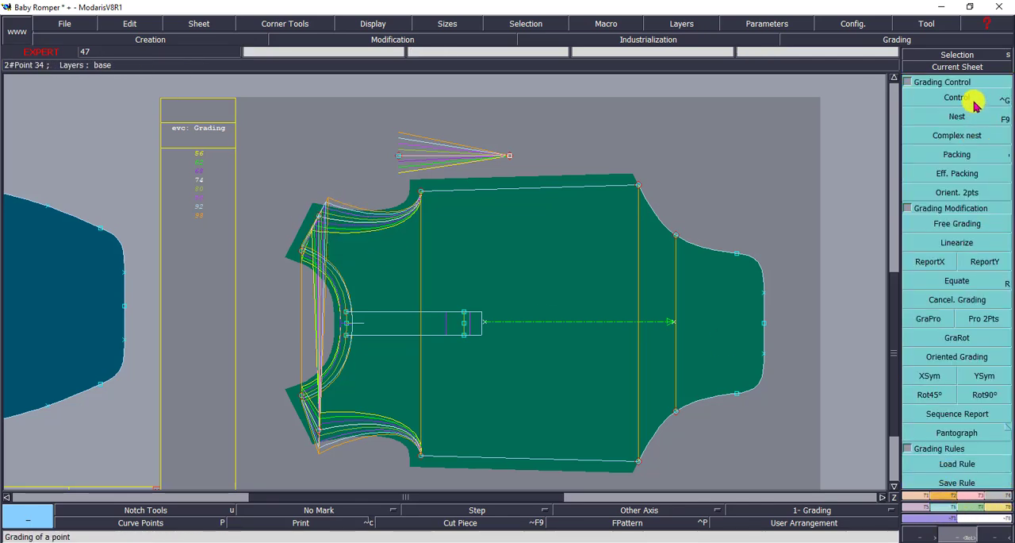
pyautogui.click(974, 99)
pyautogui.click(318, 218)
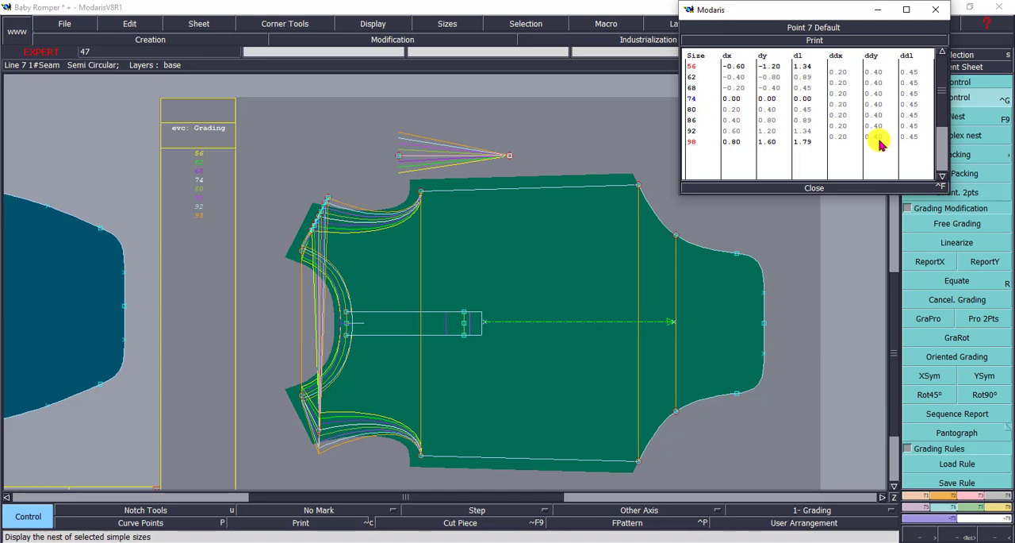
pyautogui.click(399, 157)
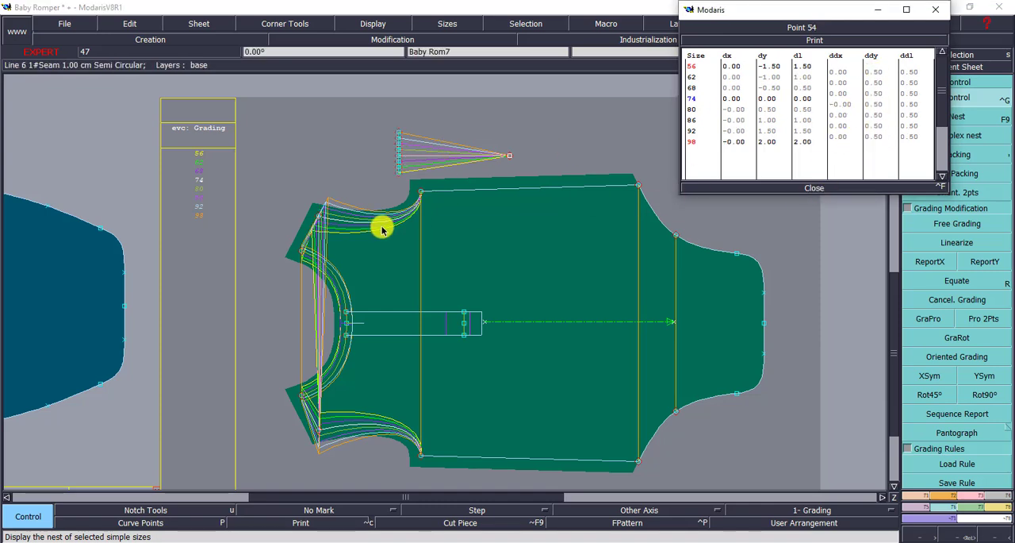
pyautogui.click(317, 217)
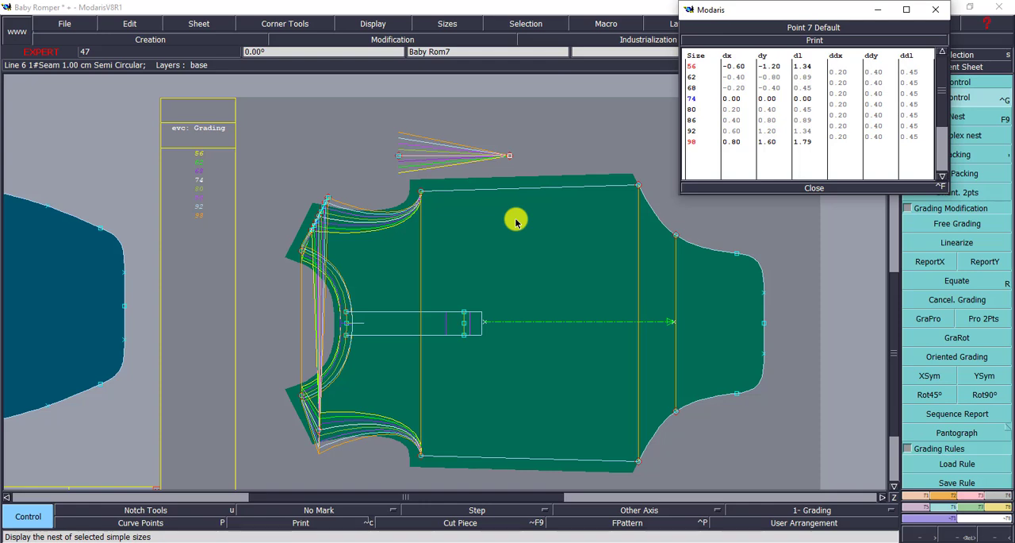
# - Close the grading table and report the reference line's graded Y values onto the front's upper outer shoulder point
pyautogui.click(817, 188)
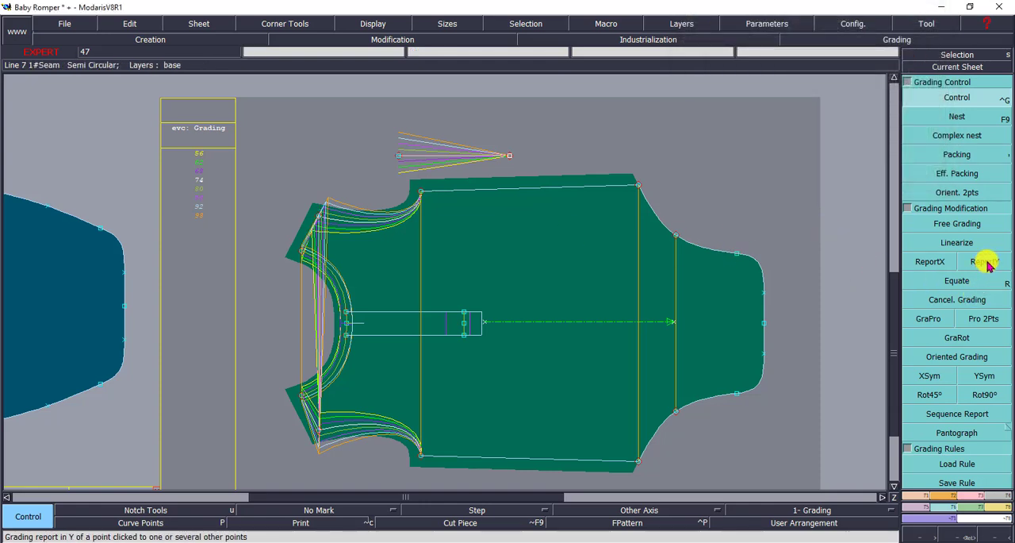
pyautogui.click(984, 262)
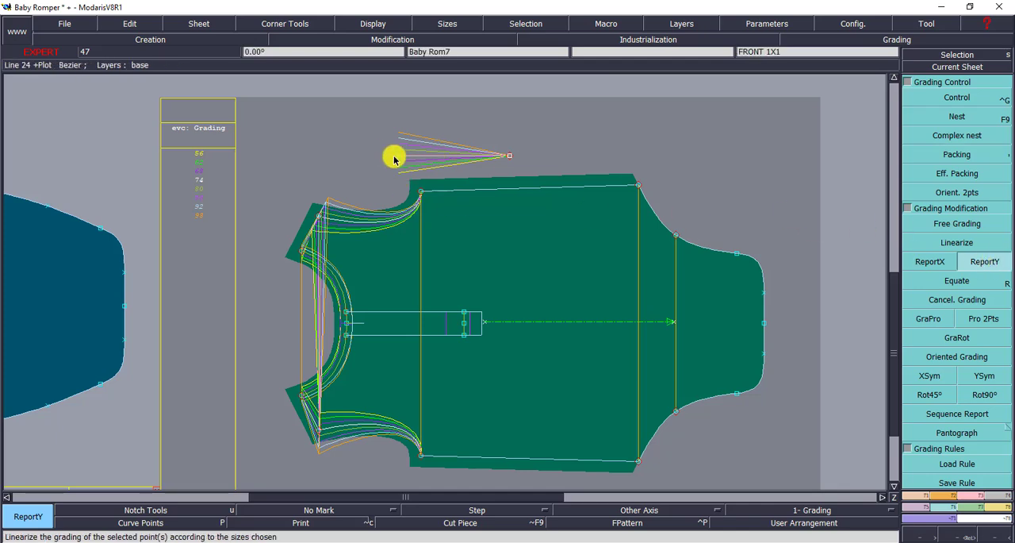
pyautogui.click(320, 218)
# - Examine the upper outer shoulder point's grading values across all sizes and close the table
pyautogui.click(970, 97)
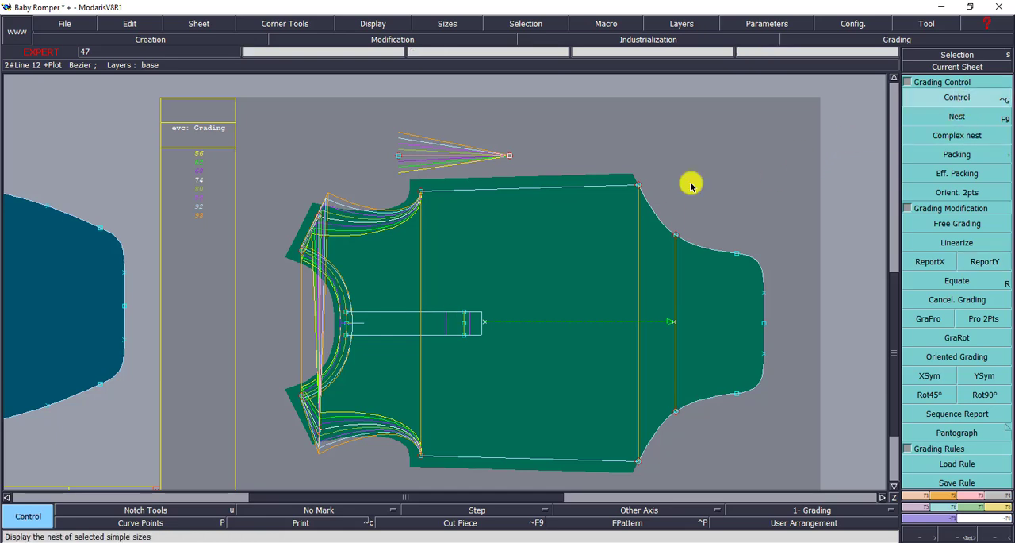
pyautogui.click(318, 217)
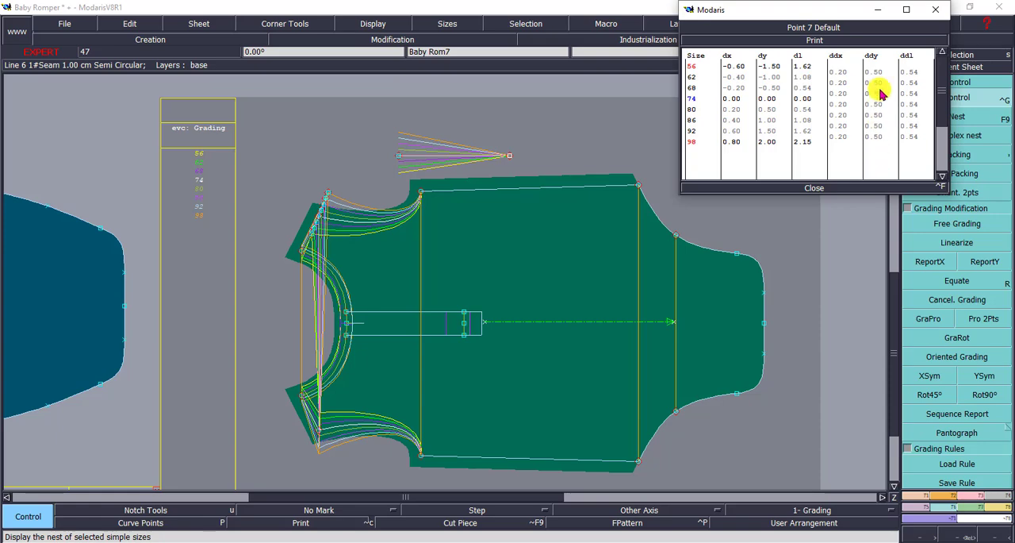
pyautogui.click(814, 188)
# - Report the X grading of the front's upper outer shoulder point onto the matching lower shoulder point
pyautogui.click(958, 67)
pyautogui.click(481, 137)
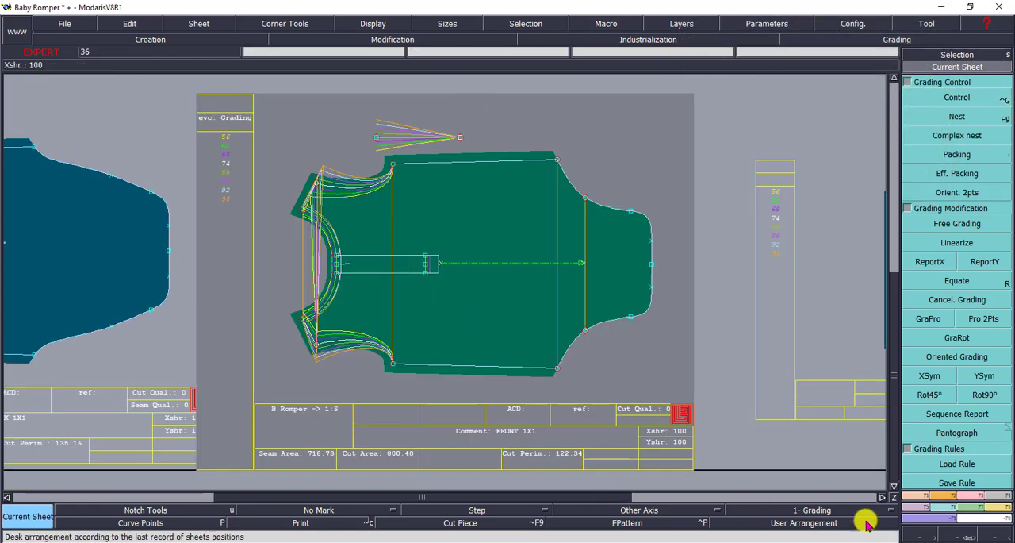
pyautogui.click(964, 530)
pyautogui.click(536, 379)
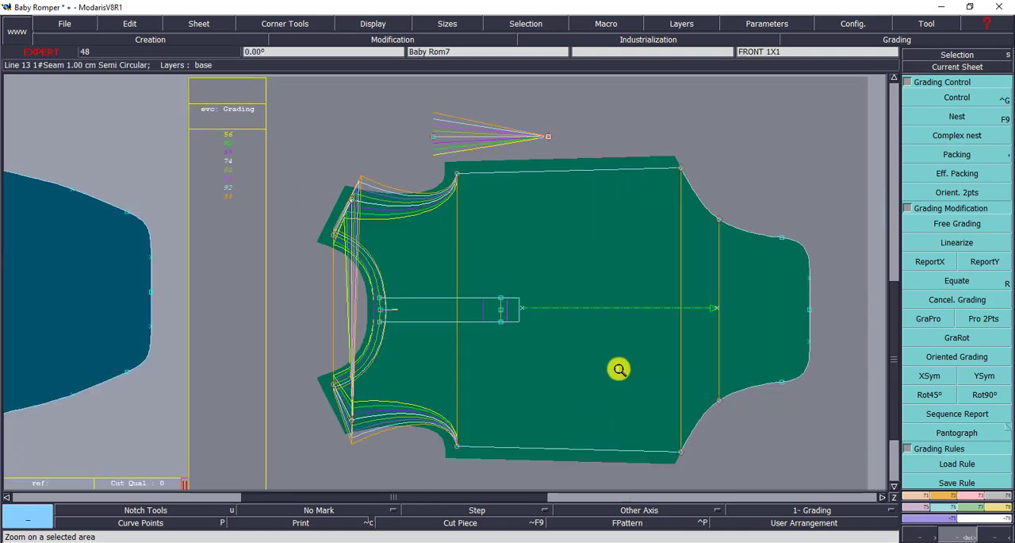
pyautogui.click(926, 263)
pyautogui.click(353, 209)
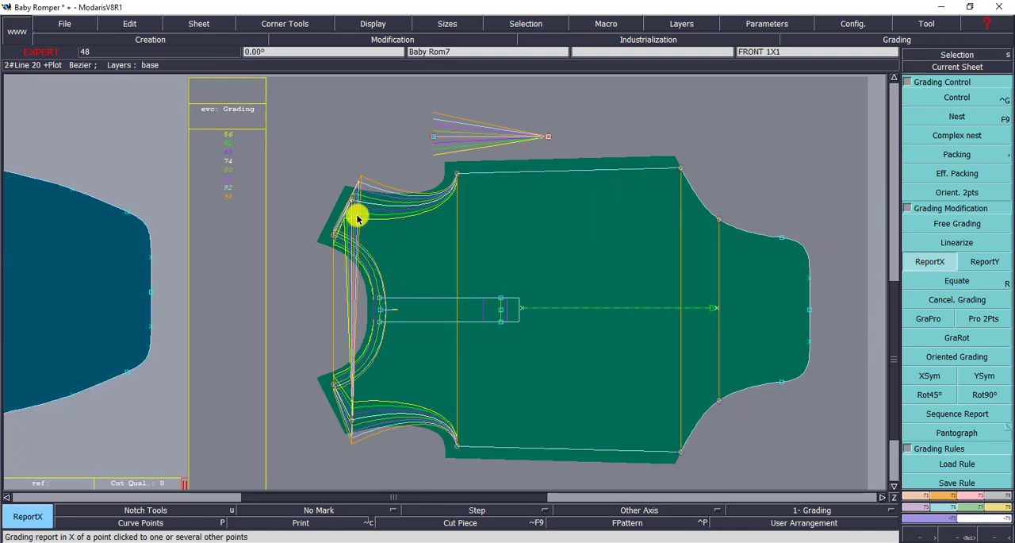
pyautogui.click(353, 422)
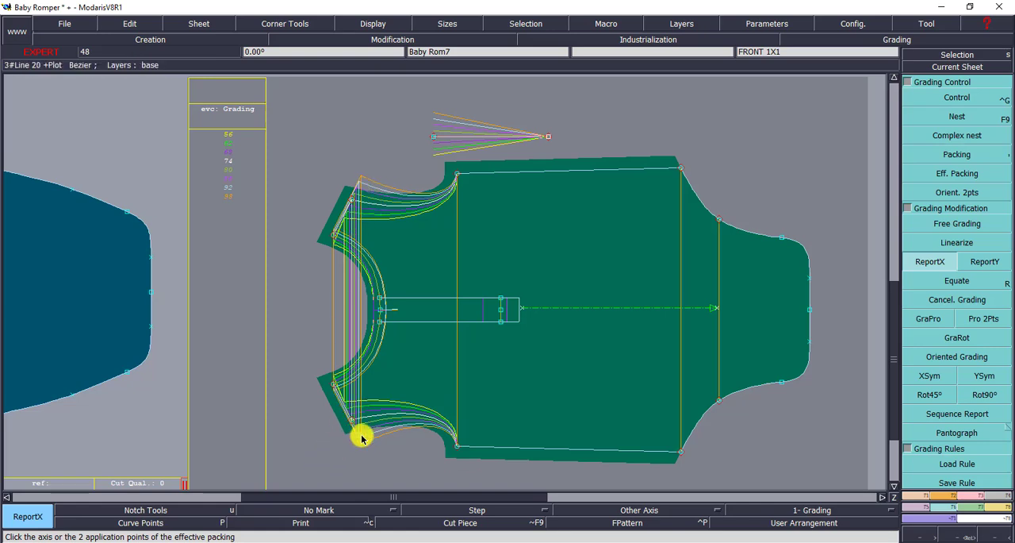
# - Examine the lower outer shoulder point's grading values across all sizes and close the table
pyautogui.click(956, 97)
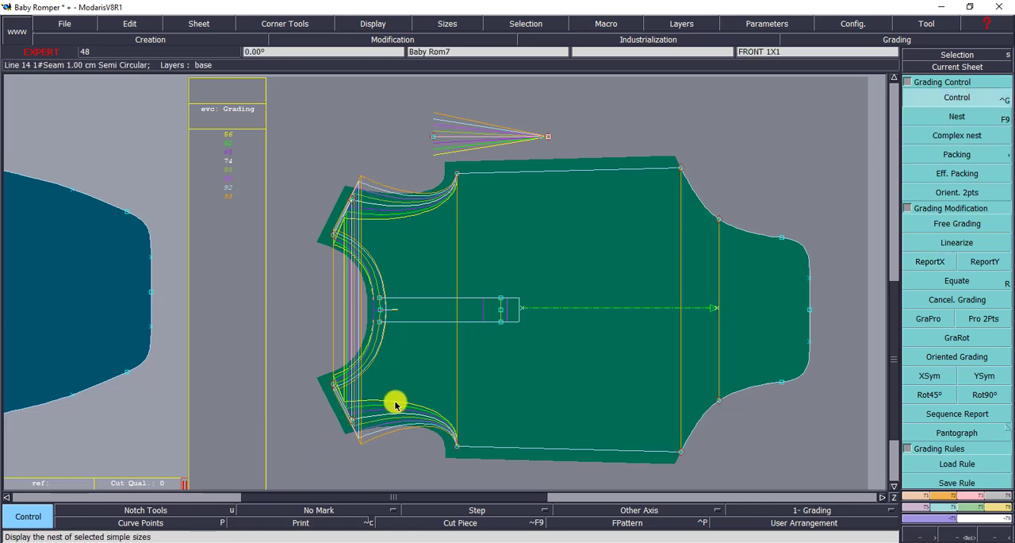
pyautogui.click(357, 428)
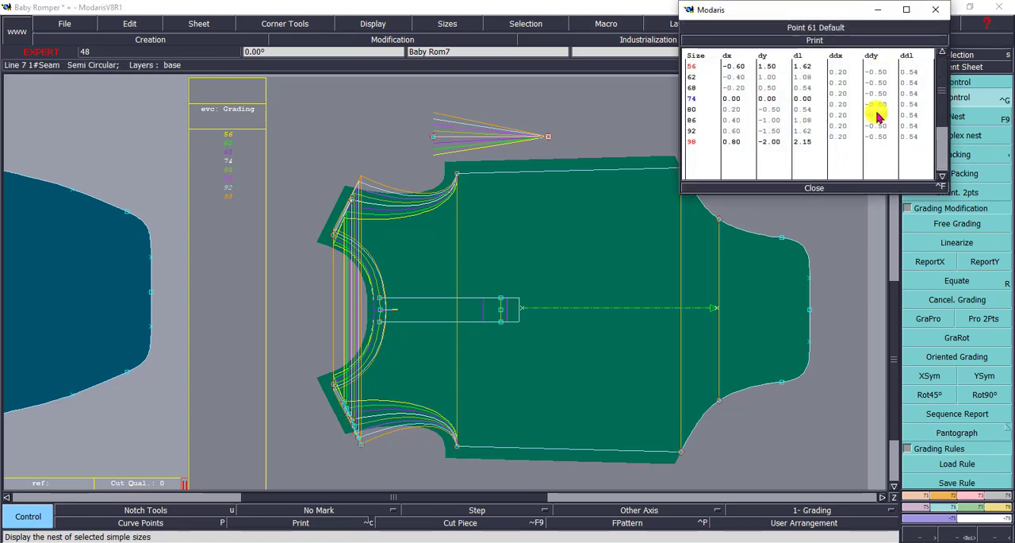
pyautogui.click(817, 188)
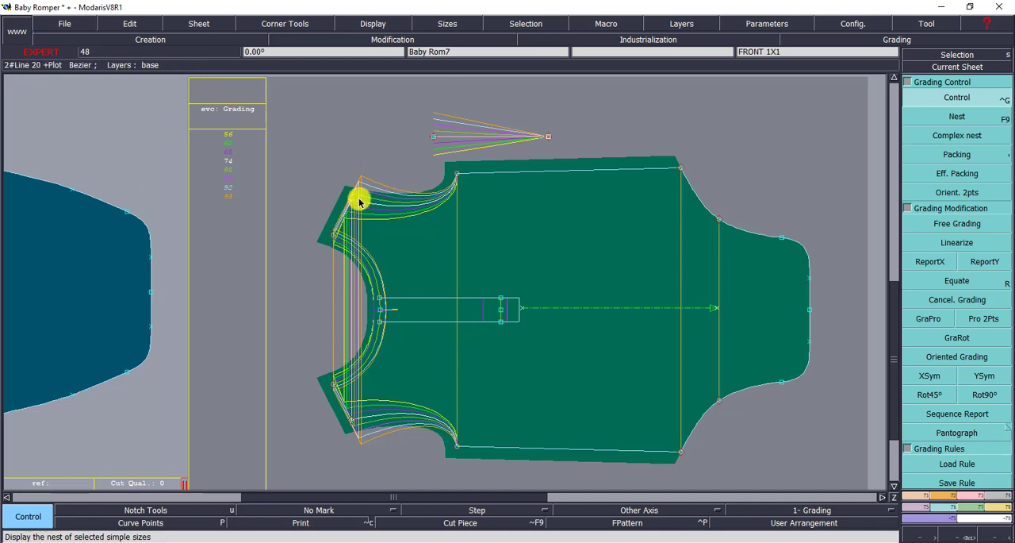
# - Draw a straight vertical Bezier guide line upward from the upper shoulder's neck point, ending above the shoulder
pyautogui.click(962, 534)
pyautogui.moveTo(183, 106); pyautogui.dragTo(471, 287)
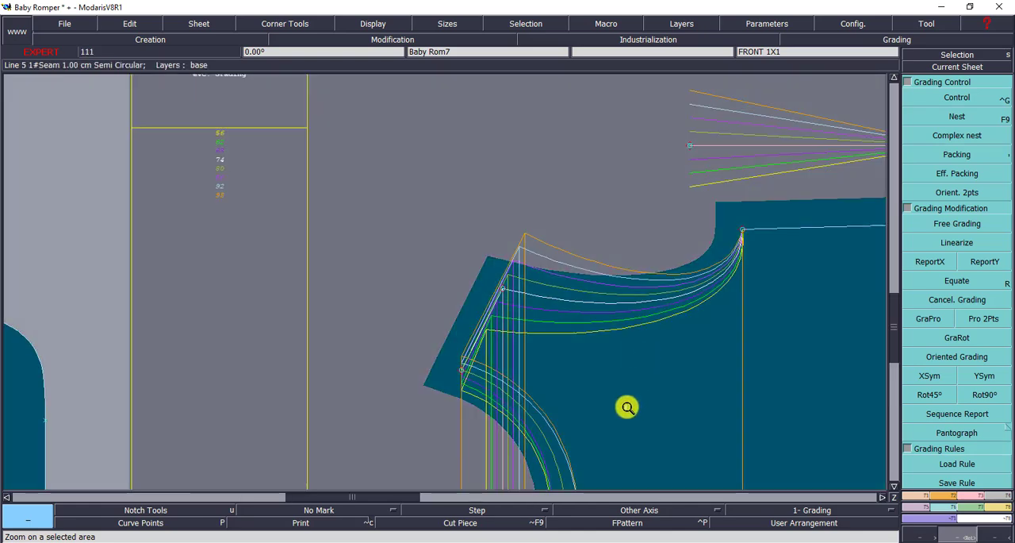
pyautogui.press('b')
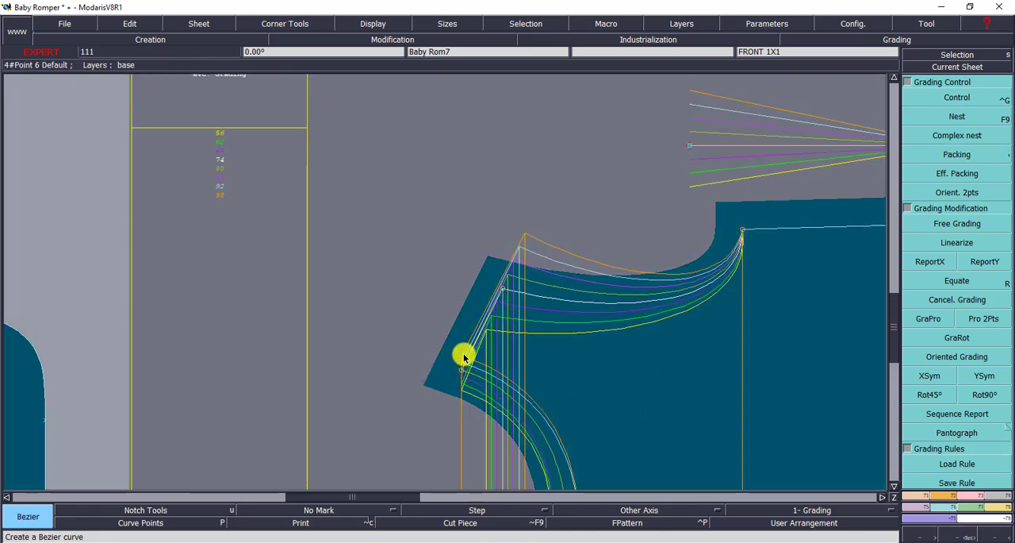
pyautogui.click(463, 363)
pyautogui.keyDown('ctrl'); pyautogui.rightClick(502, 177); pyautogui.keyUp('ctrl')
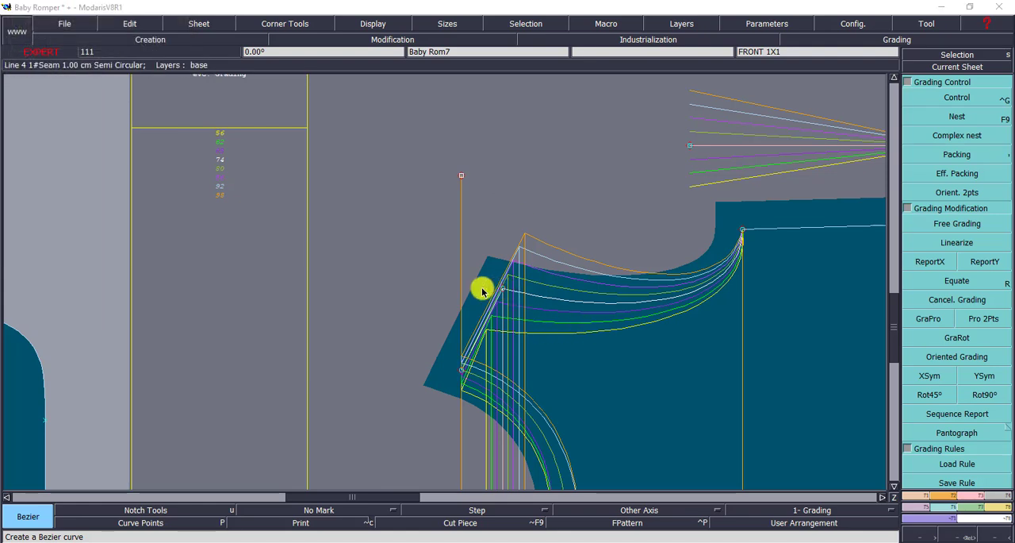
# - Draw a horizontal Bezier line from the outer shoulder point to the vertical guide and insert a point where they meet
pyautogui.click(502, 288)
pyautogui.rightClick(462, 288)
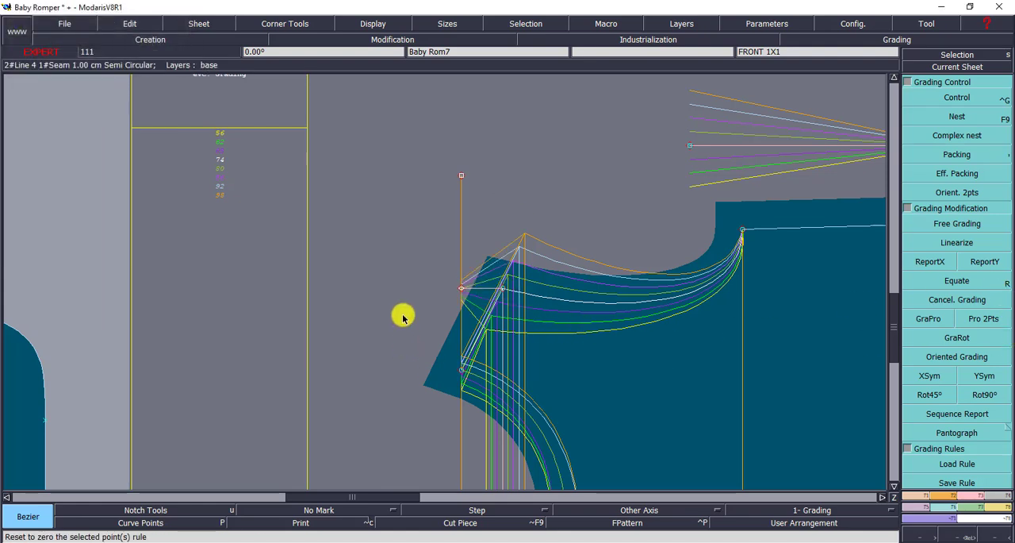
pyautogui.press('Return')
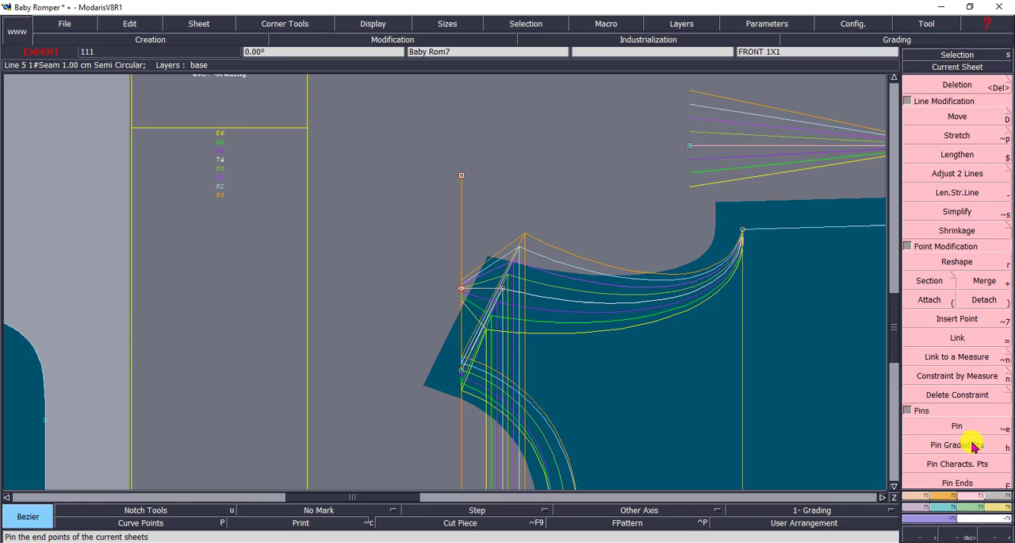
pyautogui.click(957, 318)
pyautogui.click(459, 288)
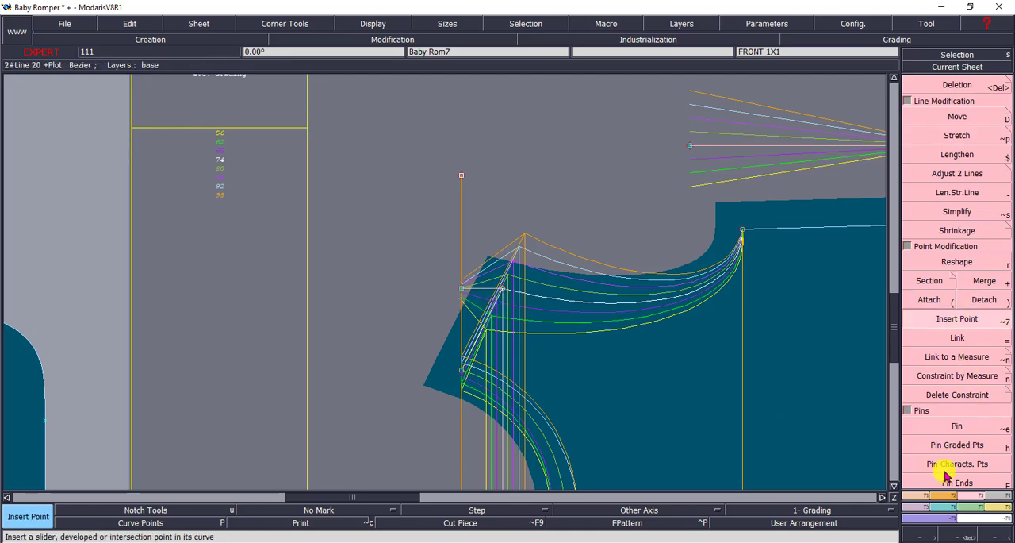
# - Report the outer shoulder point's Y grading onto the point where the horizontal line meets the vertical guide
pyautogui.click(942, 508)
pyautogui.click(985, 260)
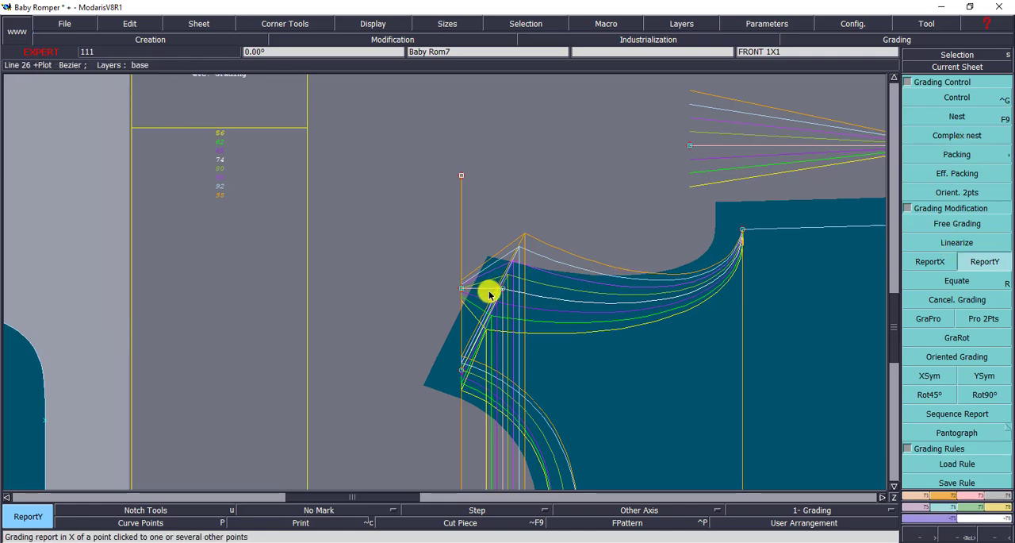
pyautogui.click(460, 288)
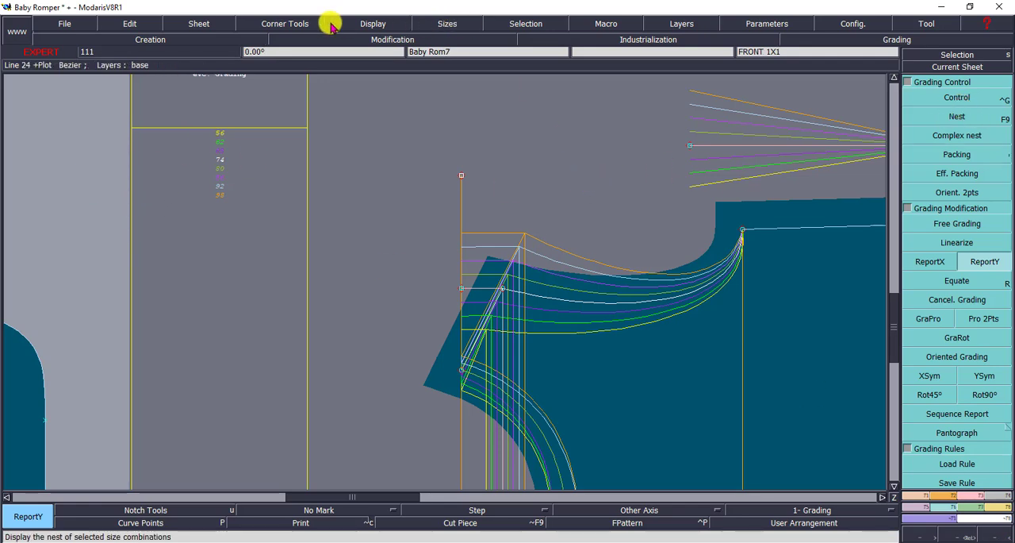
# - Hide the graded sizes, measure the horizontal guide between its two ends, and read its length per size in the measurement spreadsheet
pyautogui.click(373, 23)
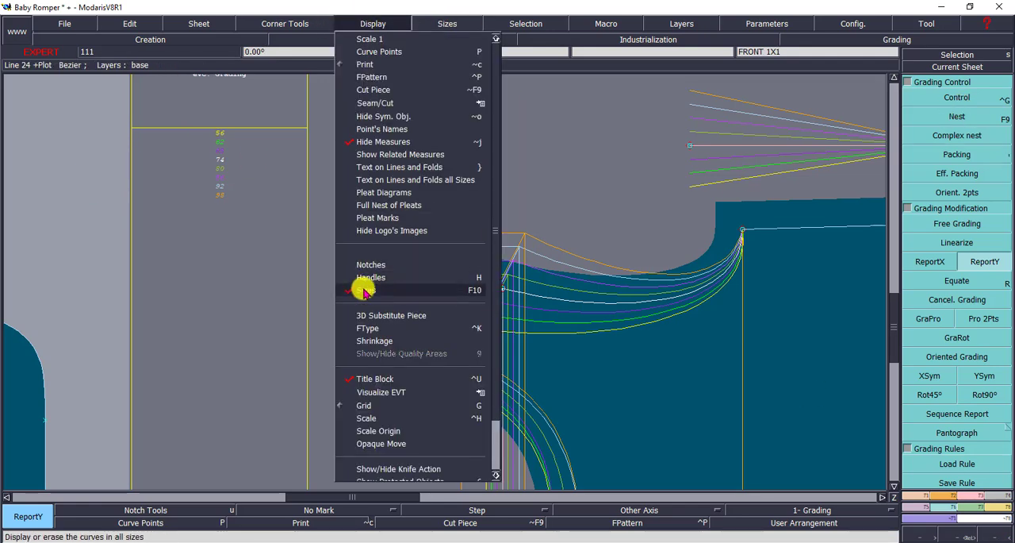
pyautogui.click(363, 291)
pyautogui.click(997, 508)
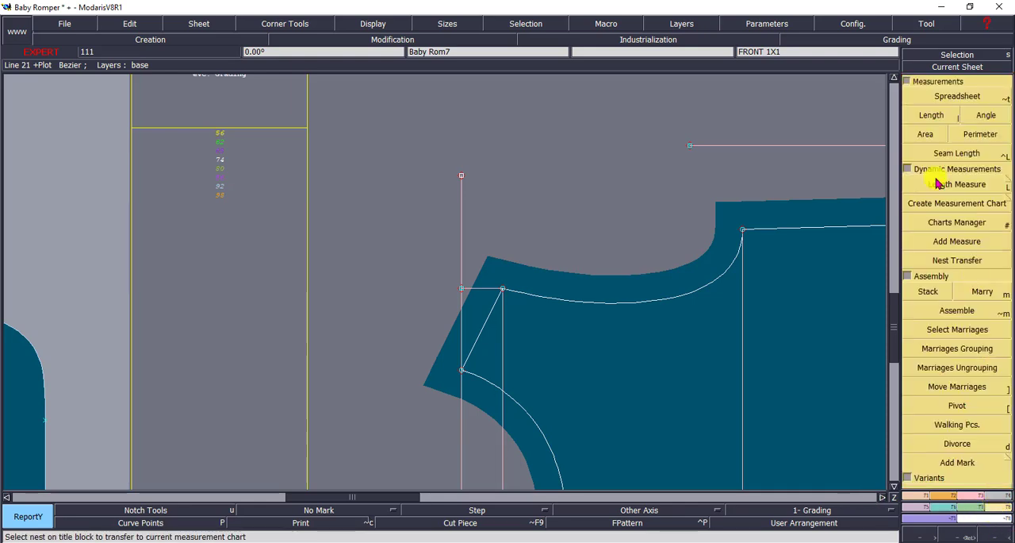
pyautogui.click(967, 154)
pyautogui.click(939, 116)
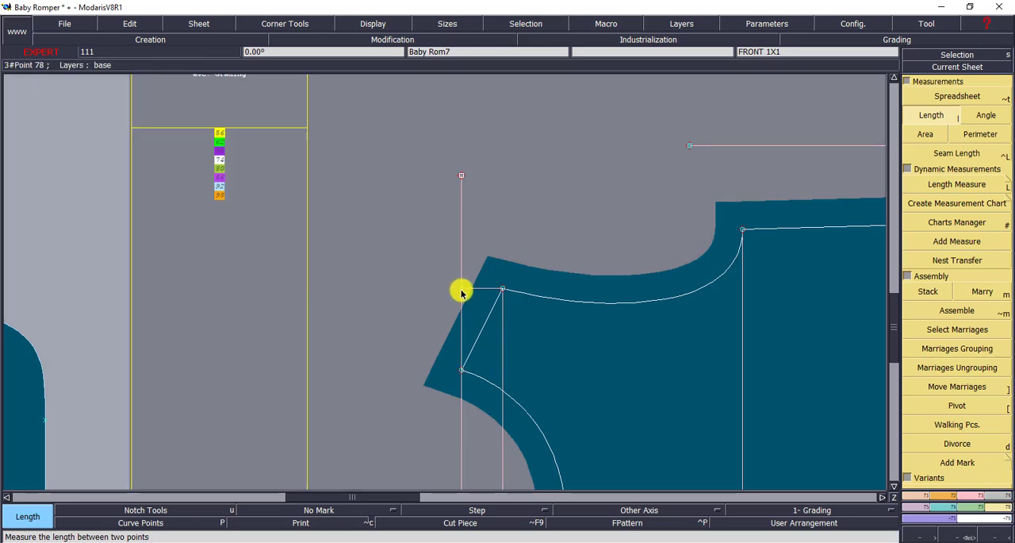
pyautogui.click(460, 290)
pyautogui.click(502, 288)
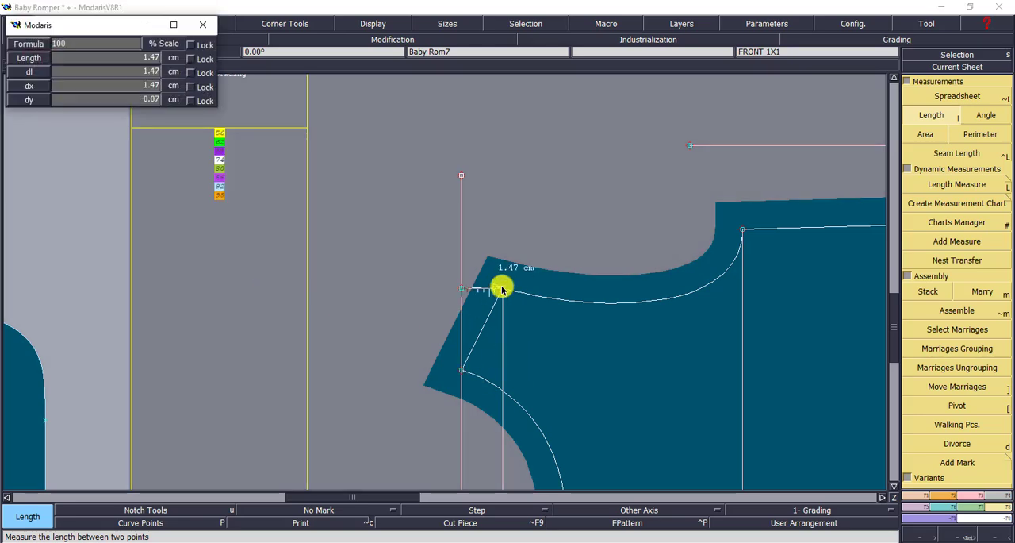
pyautogui.click(952, 98)
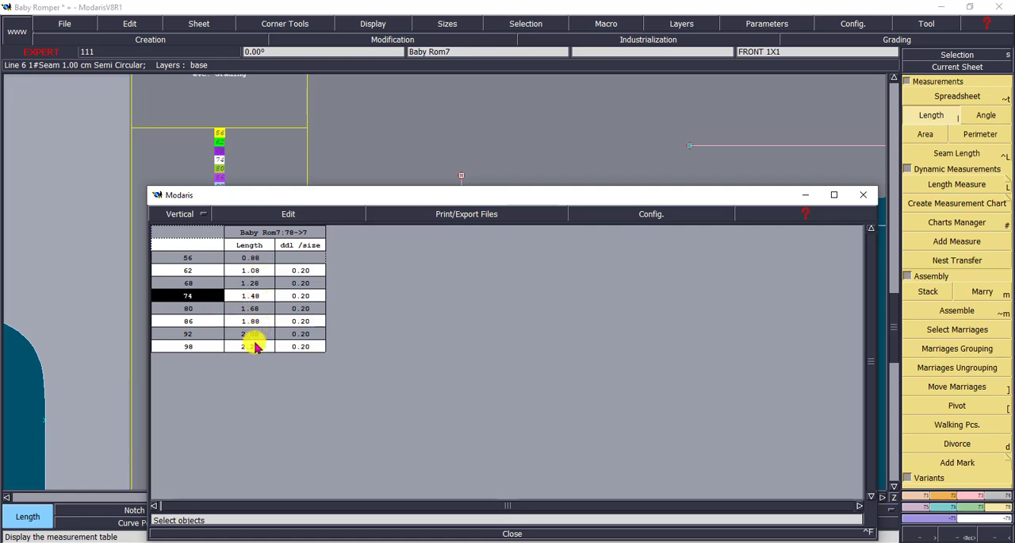
# - Clear the shoulder guide measurement from the spreadsheet and close the table
pyautogui.click(292, 214)
pyautogui.click(248, 275)
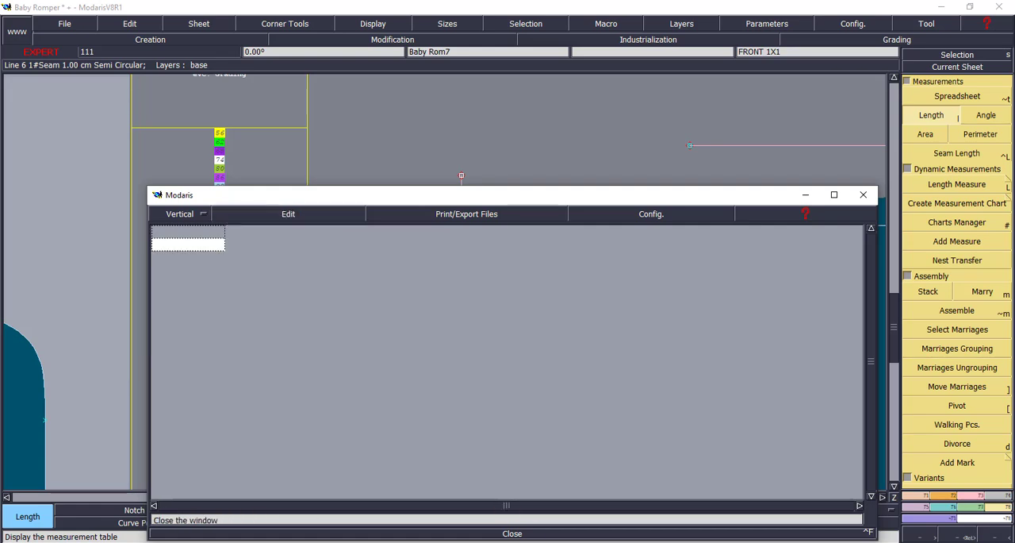
pyautogui.click(511, 533)
# - Delete the horizontal and vertical shoulder guide lines and the separate reference line above the front
pyautogui.click(944, 66)
pyautogui.click(644, 195)
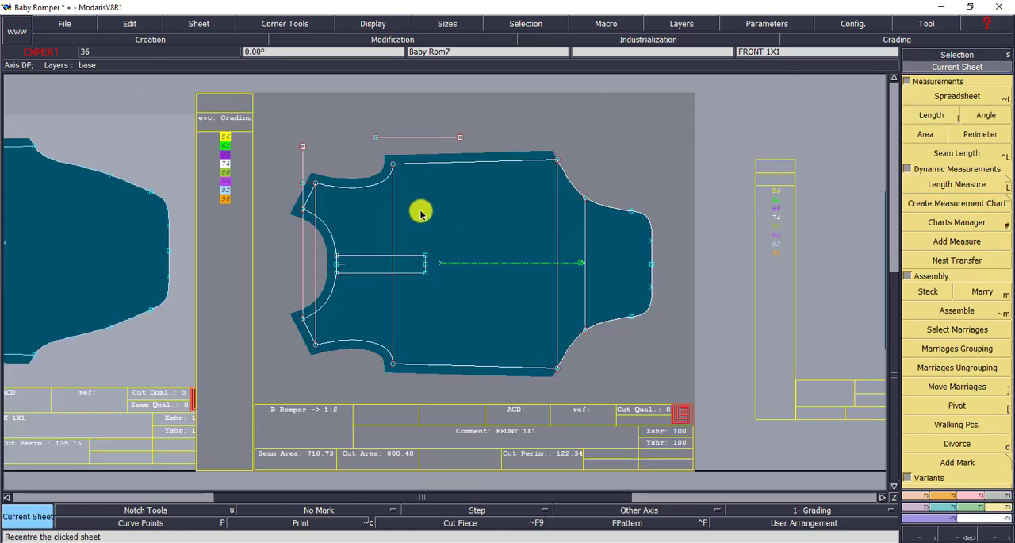
pyautogui.click(959, 535)
pyautogui.moveTo(140, 108); pyautogui.dragTo(554, 345)
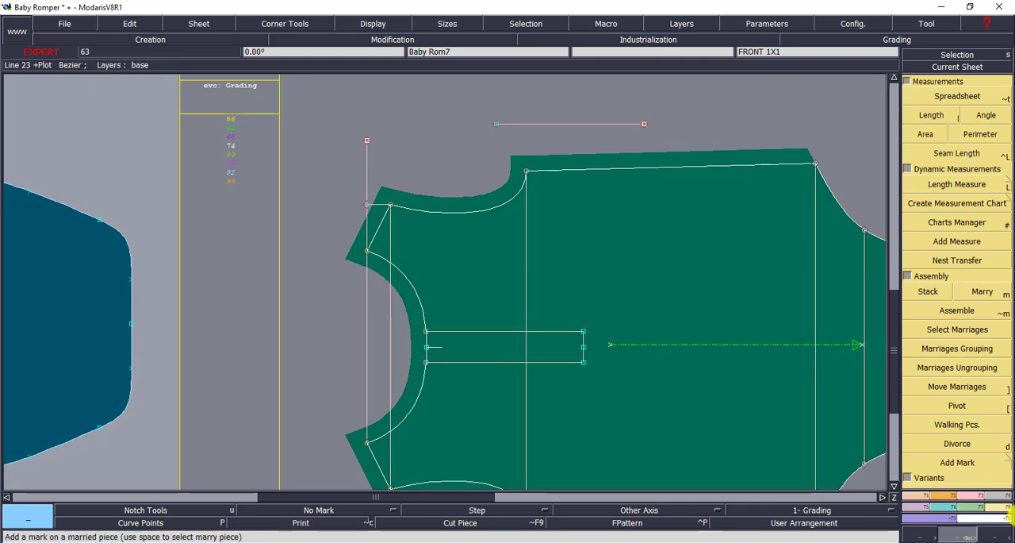
pyautogui.click(963, 500)
pyautogui.click(957, 84)
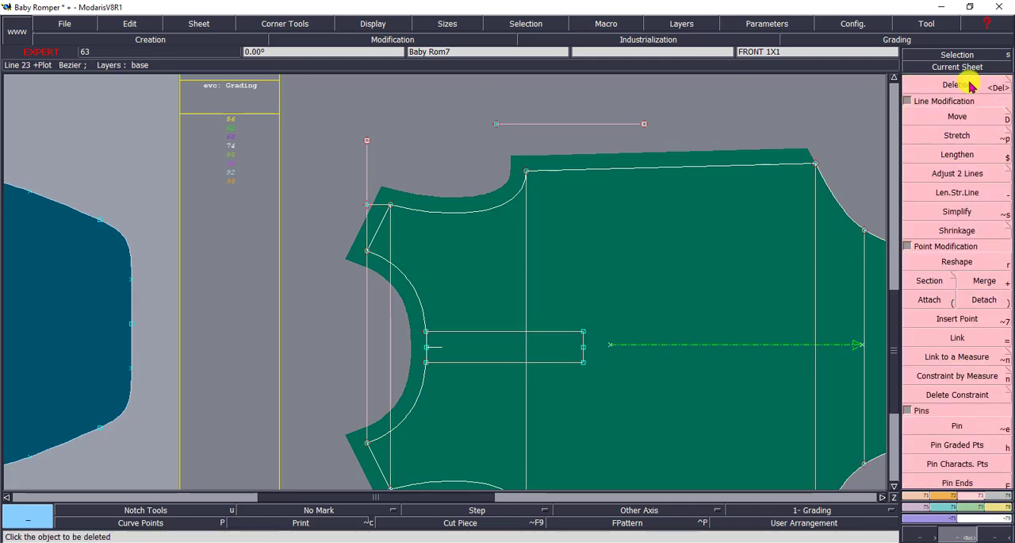
pyautogui.click(378, 205)
pyautogui.click(367, 173)
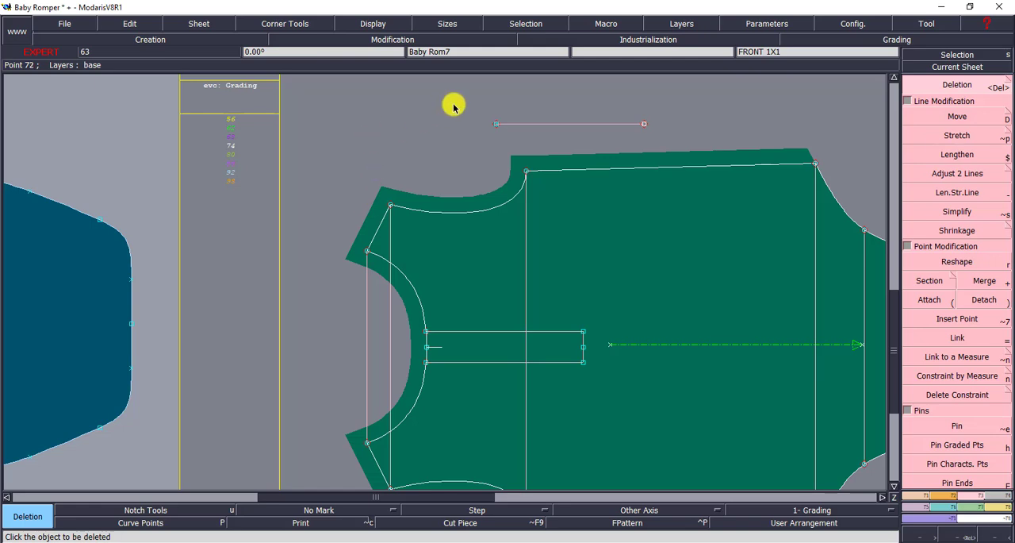
pyautogui.click(619, 124)
# - Display the nest of all selected sizes on the front sheet to show the finished shoulder grading
pyautogui.click(986, 69)
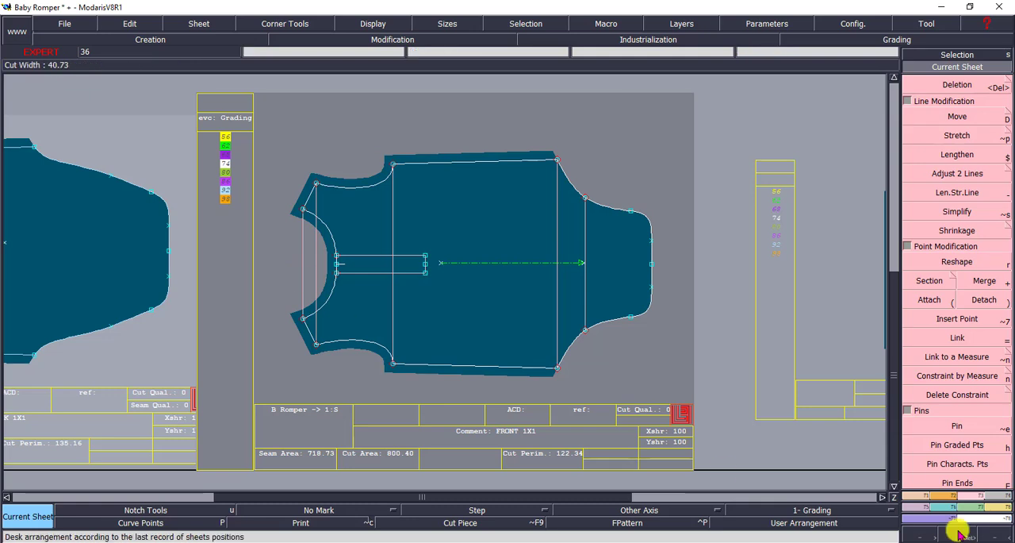
pyautogui.click(930, 504)
pyautogui.click(957, 117)
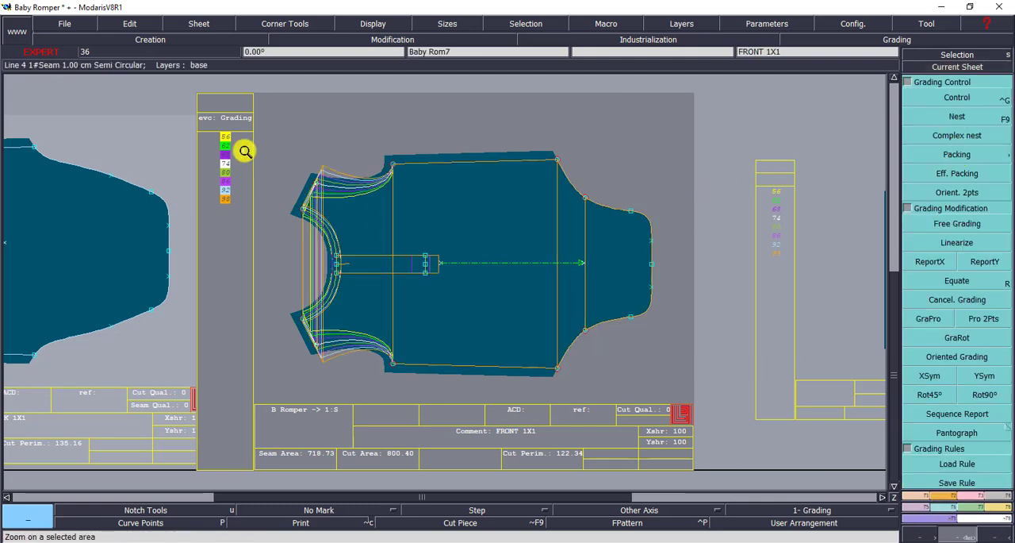
pyautogui.moveTo(208, 106); pyautogui.dragTo(683, 401)
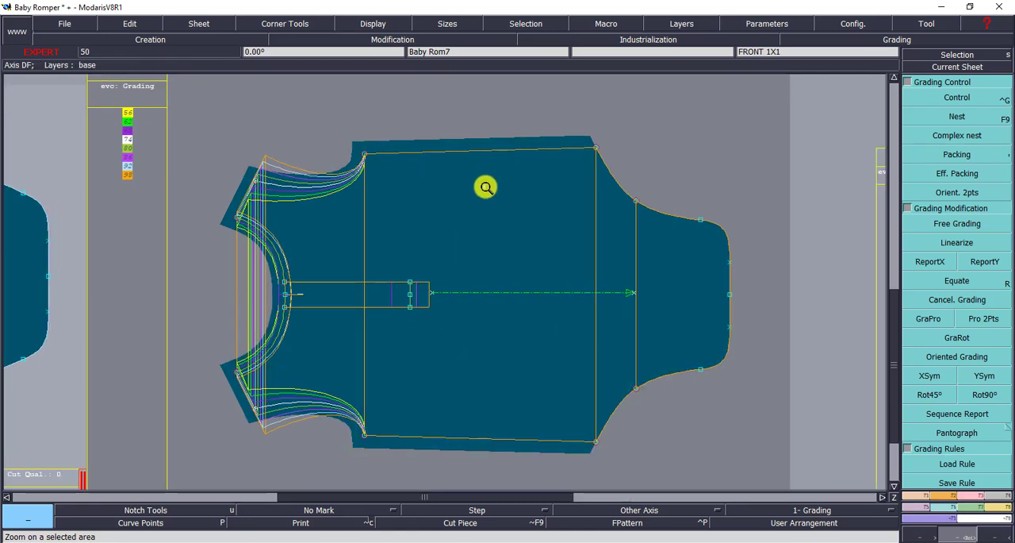